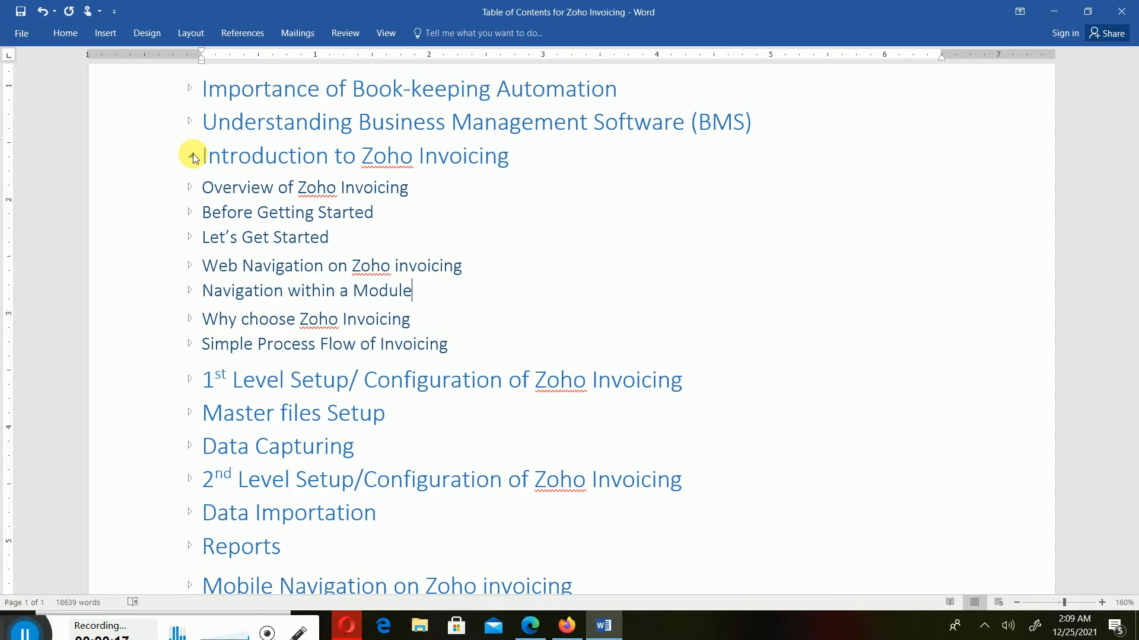
Collapse 'Introduction to Zoho Invoicing' and expand '1st Level Setup' to show its seven subtopics
left_click(193, 156)
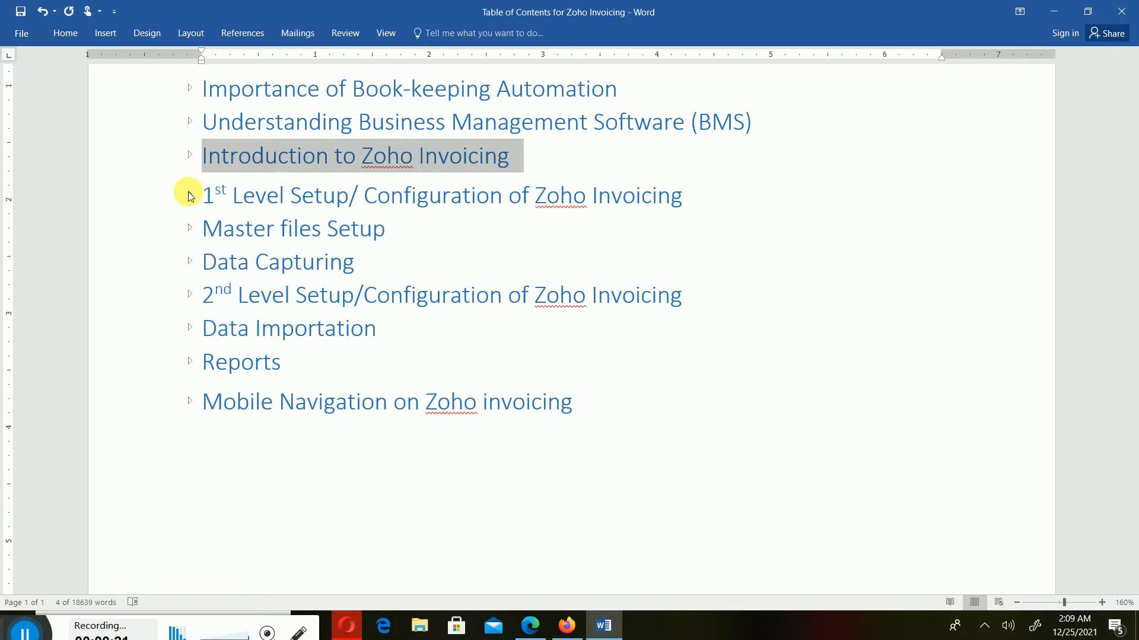
left_click(190, 197)
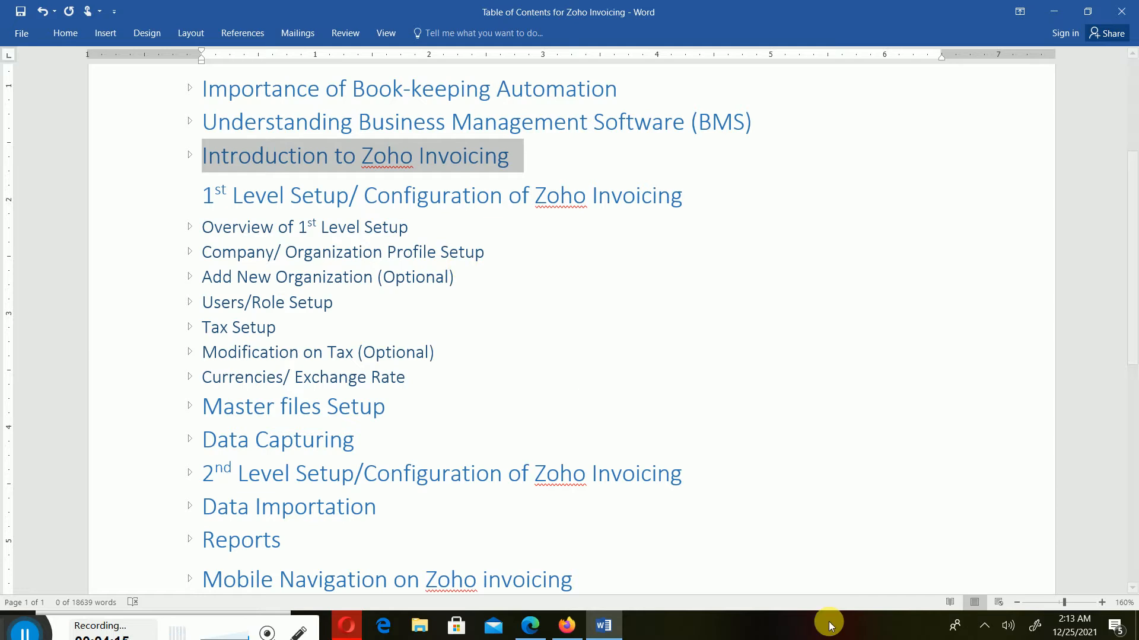
Switch to Zoho Invoice and browse the Customers, Items and Estimates lists before returning to the Dashboard
left_click(566, 626)
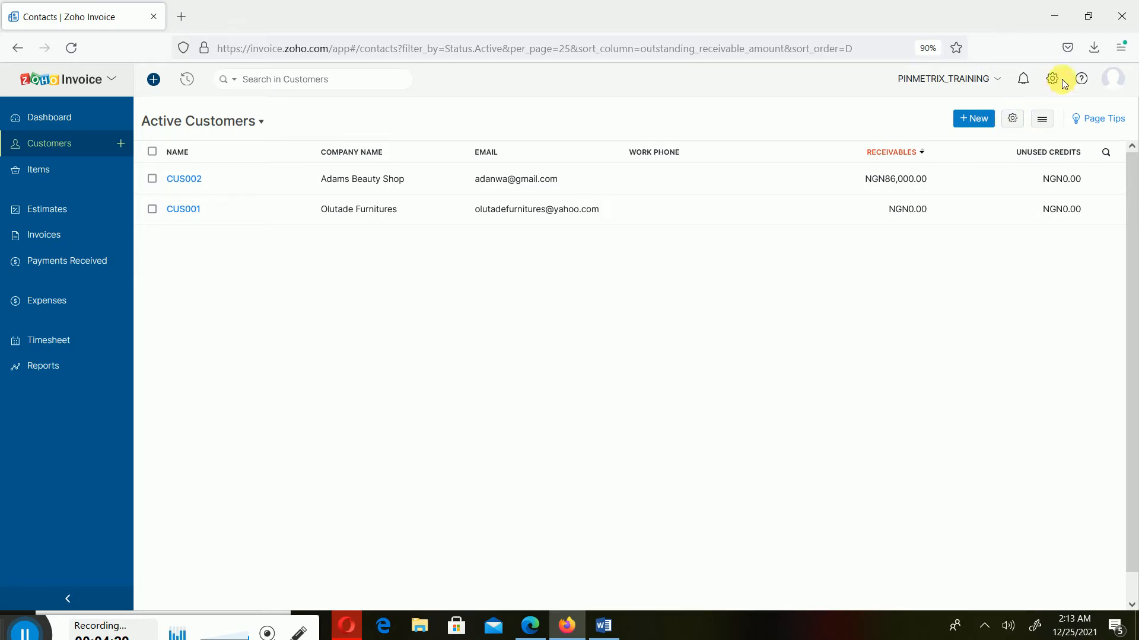
left_click(52, 117)
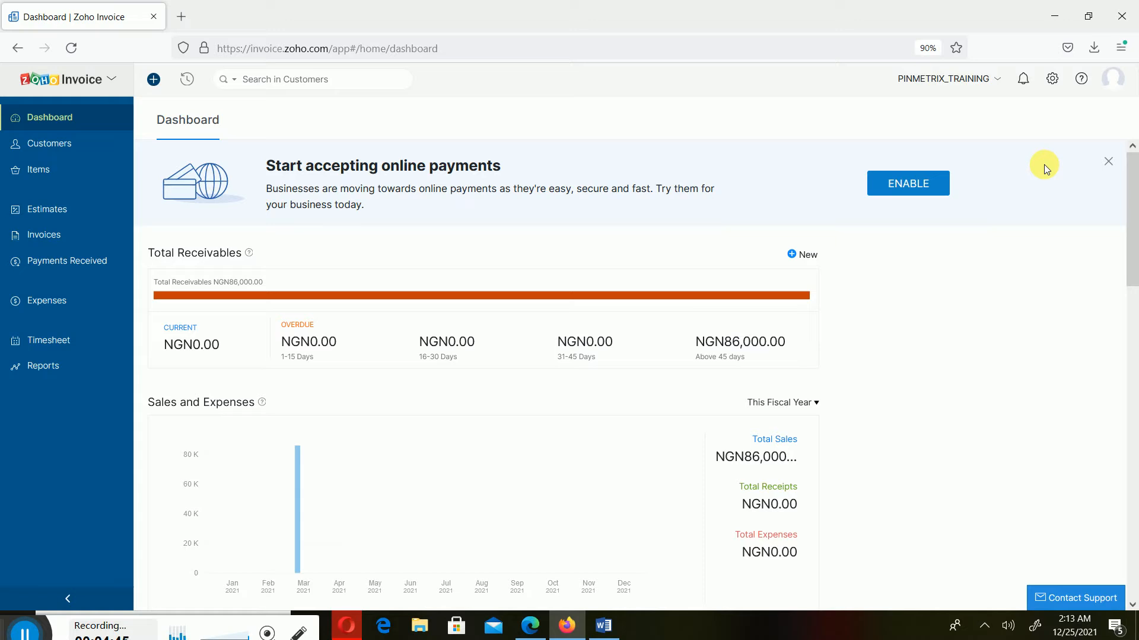
left_click(50, 144)
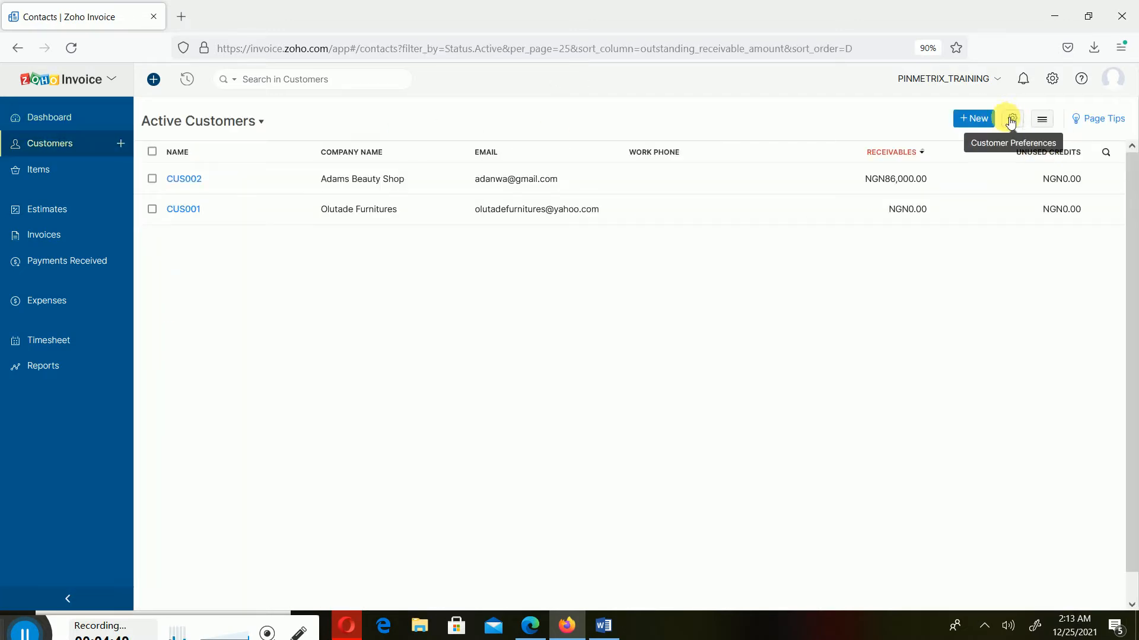
left_click(43, 169)
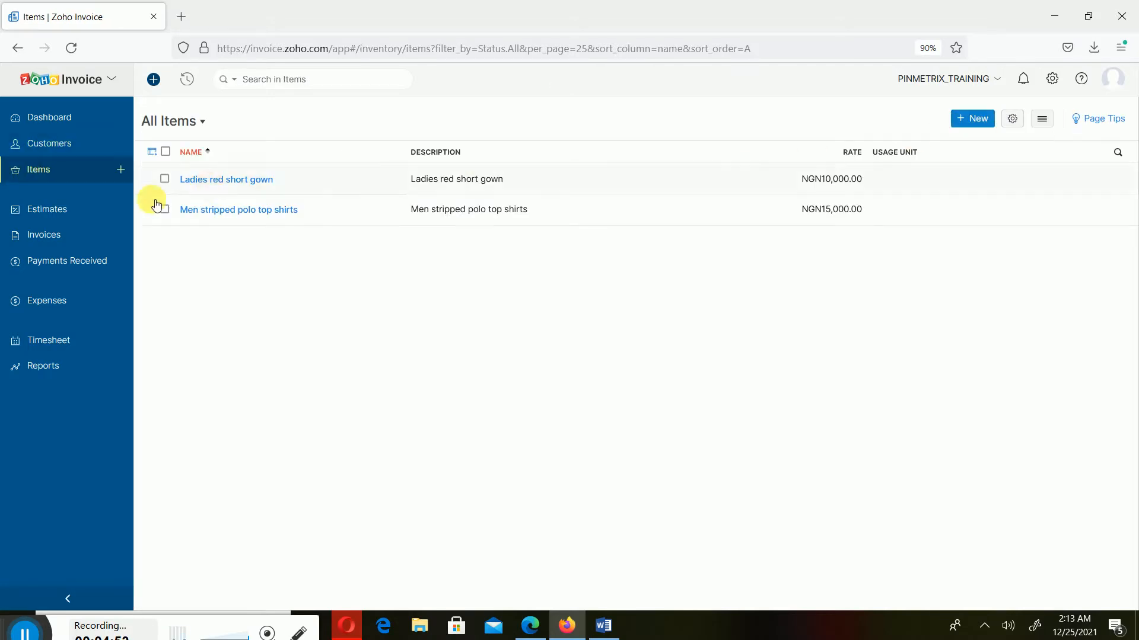
left_click(63, 211)
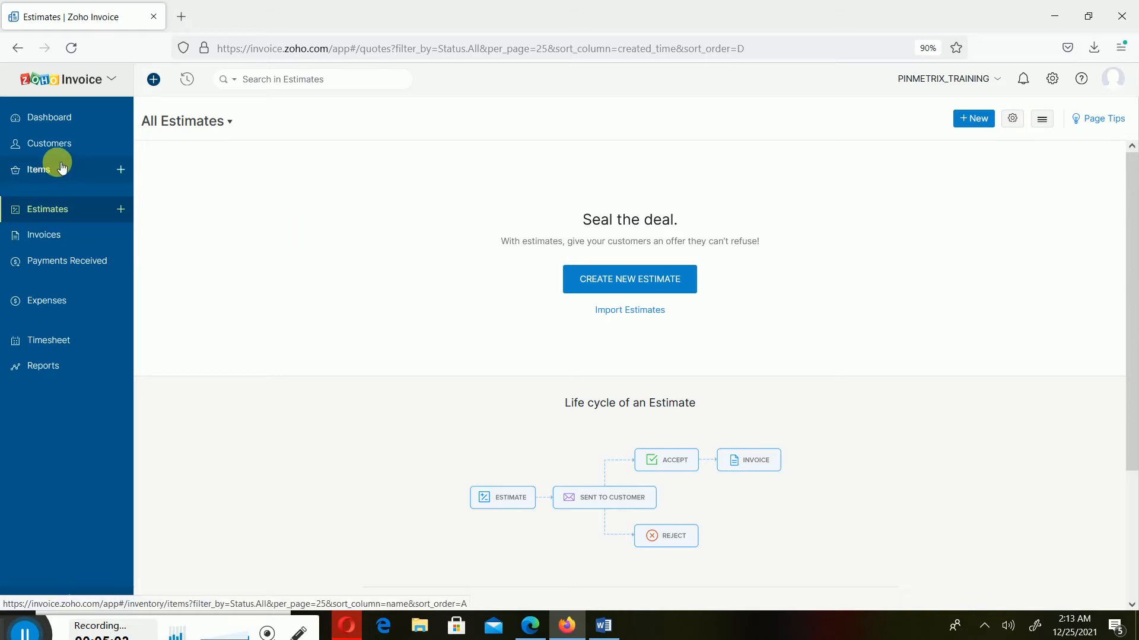
left_click(48, 113)
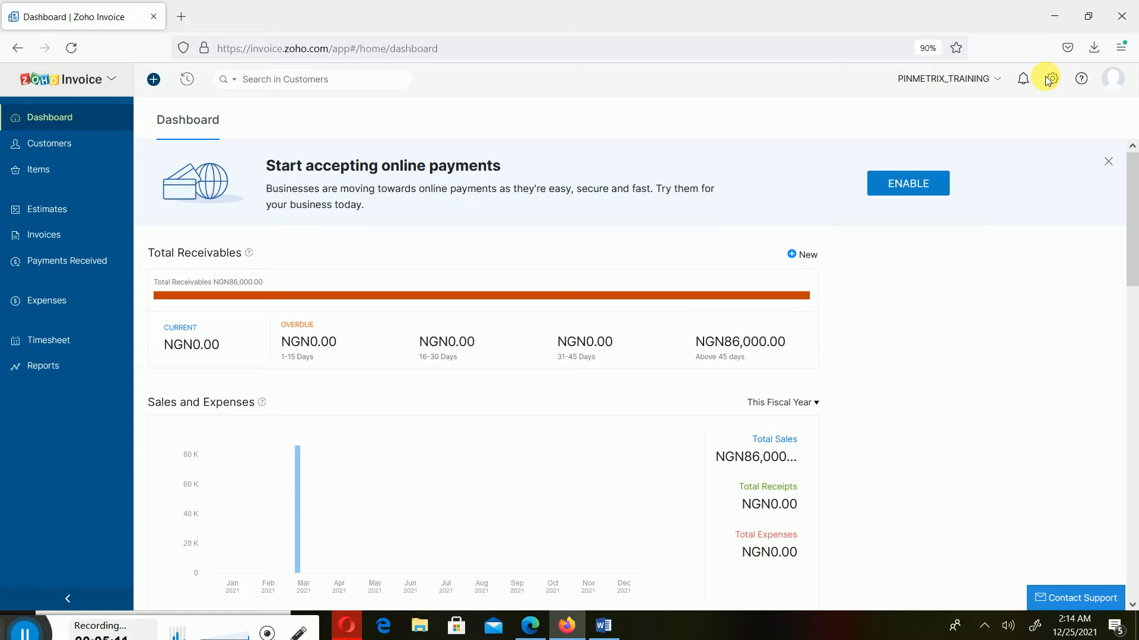
Remove the bee logo in Organization Profile settings and bring up the logo file picker
left_click(1052, 80)
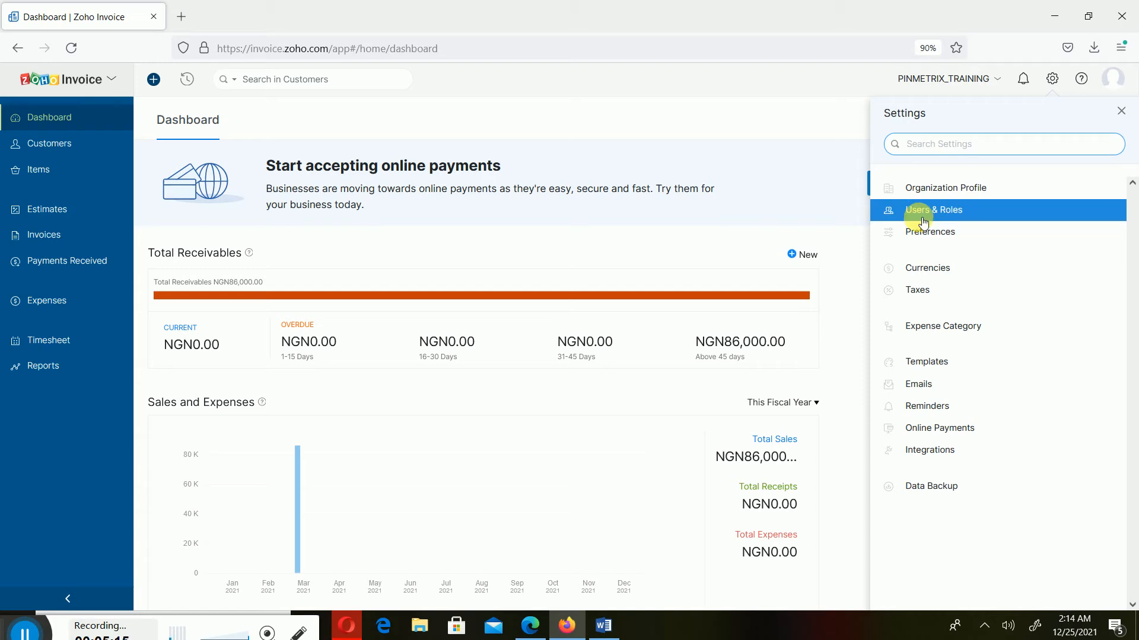
left_click(969, 196)
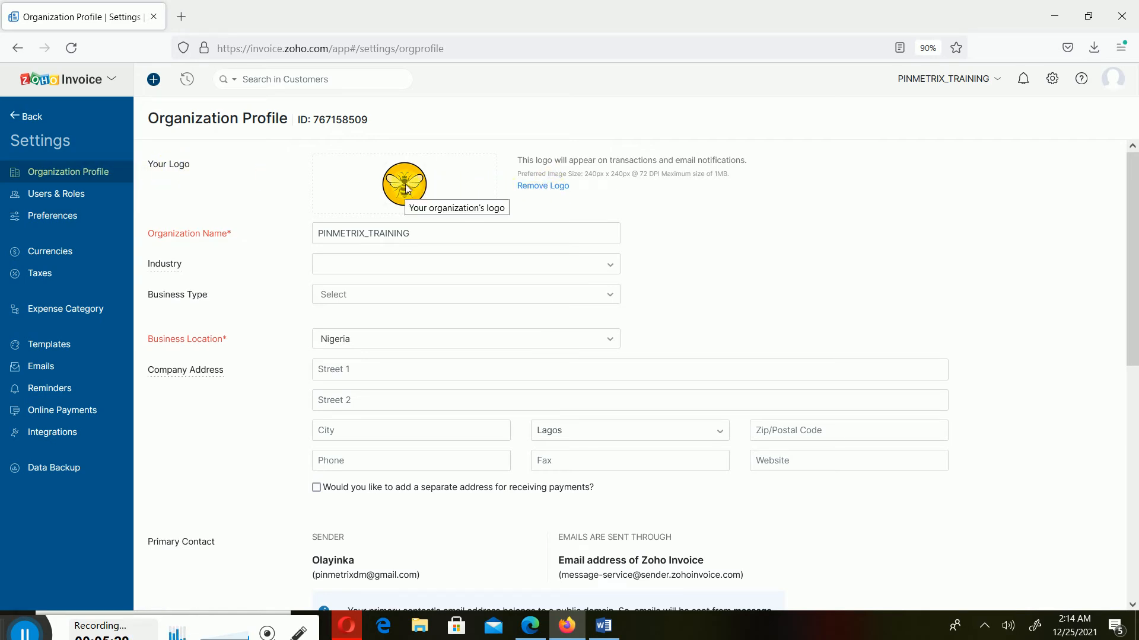
left_click(546, 186)
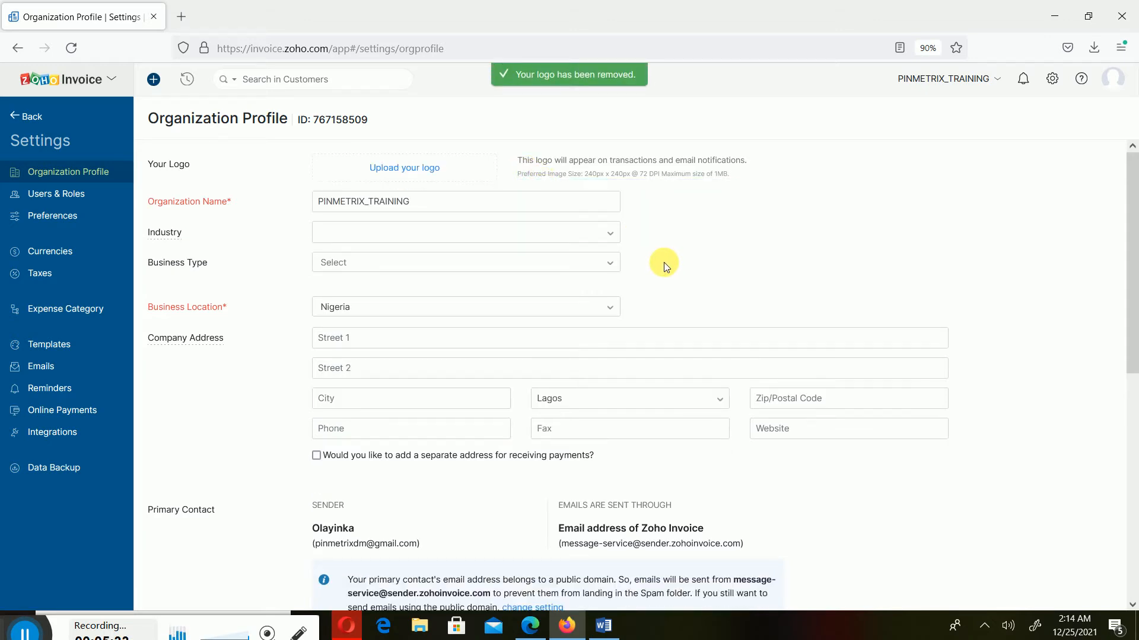
left_click(431, 180)
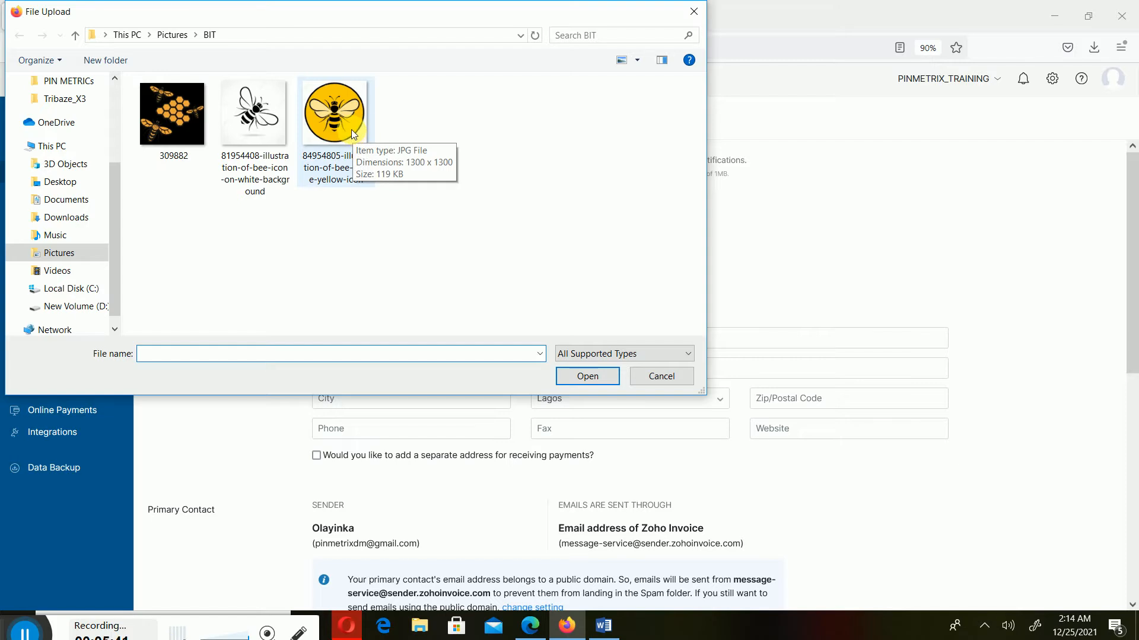
Cancel the logo upload and scroll through the Industry dropdown options
left_click(663, 375)
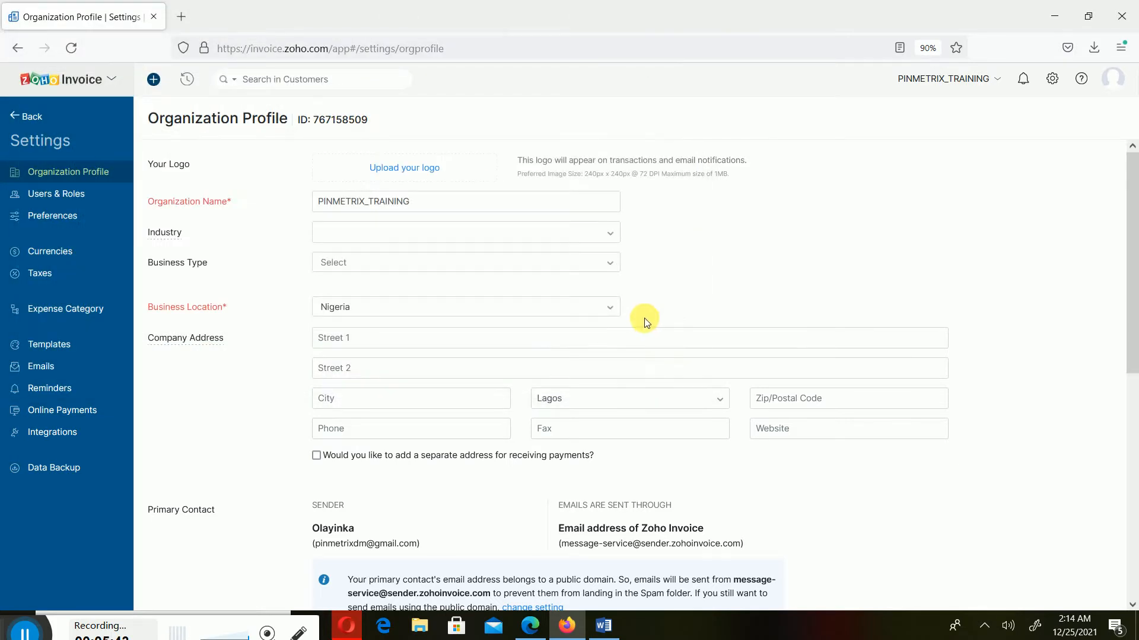
scroll(641, 344, "down", 8)
scroll(659, 401, "up", 6)
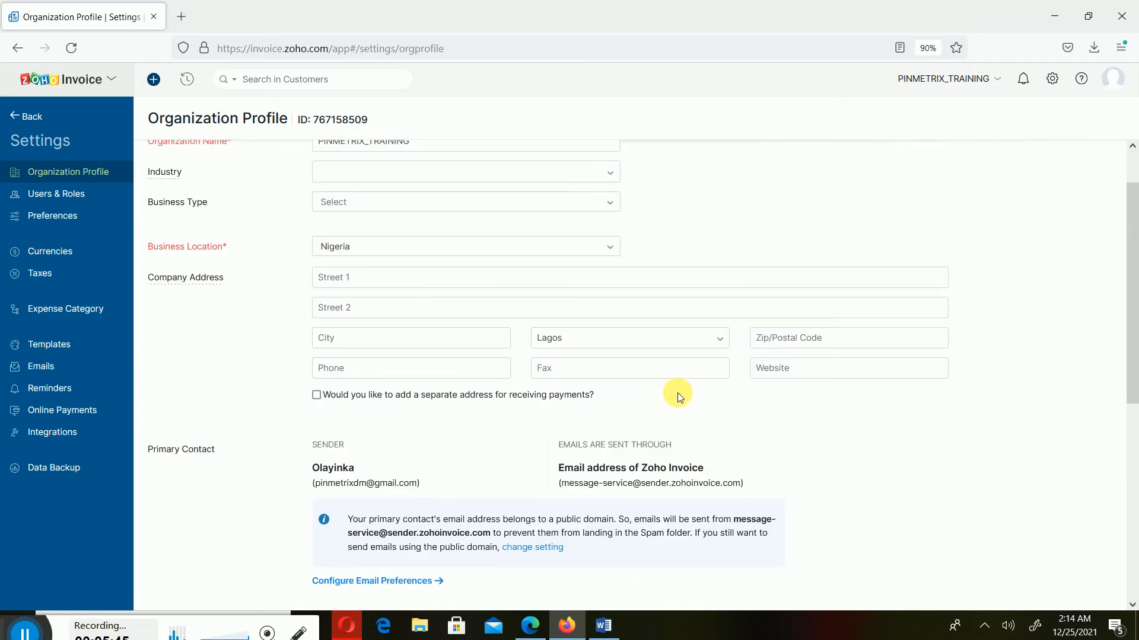
scroll(677, 393, "up", 1)
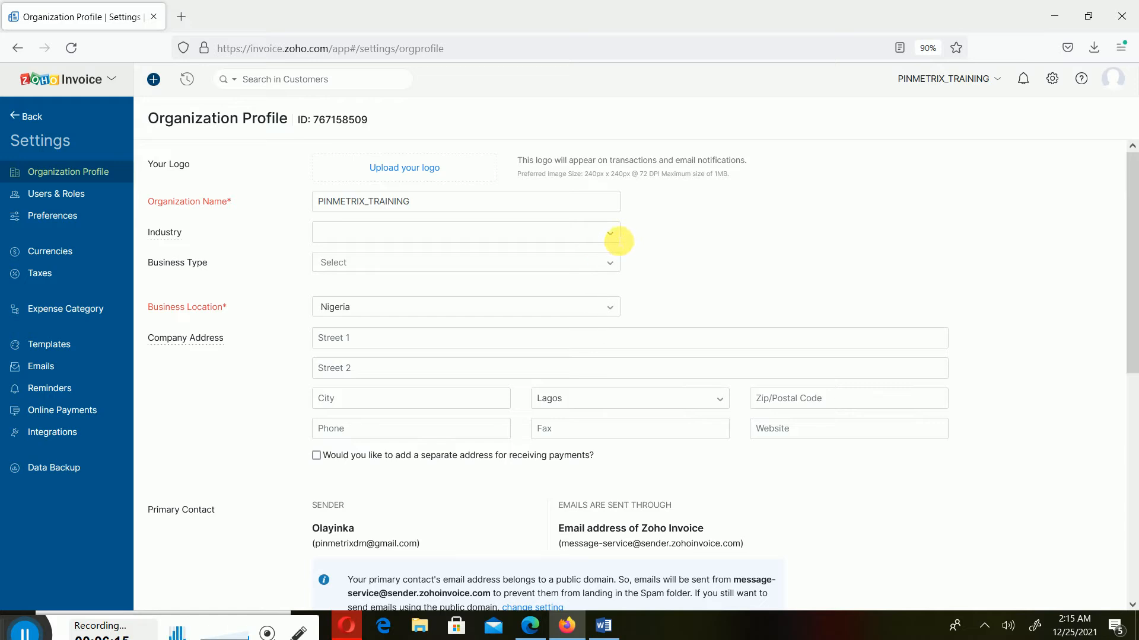
left_click(616, 240)
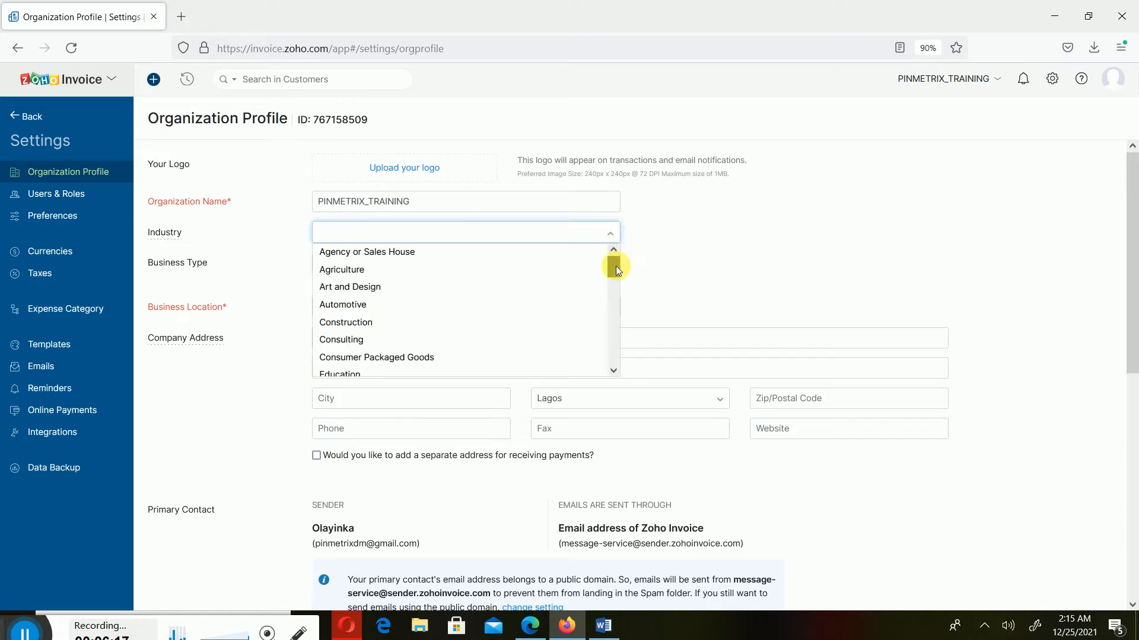
left_click_drag(616, 266, 682, 305)
Leave Industry unchosen and set Business Type to For-profit Business
left_click(698, 273)
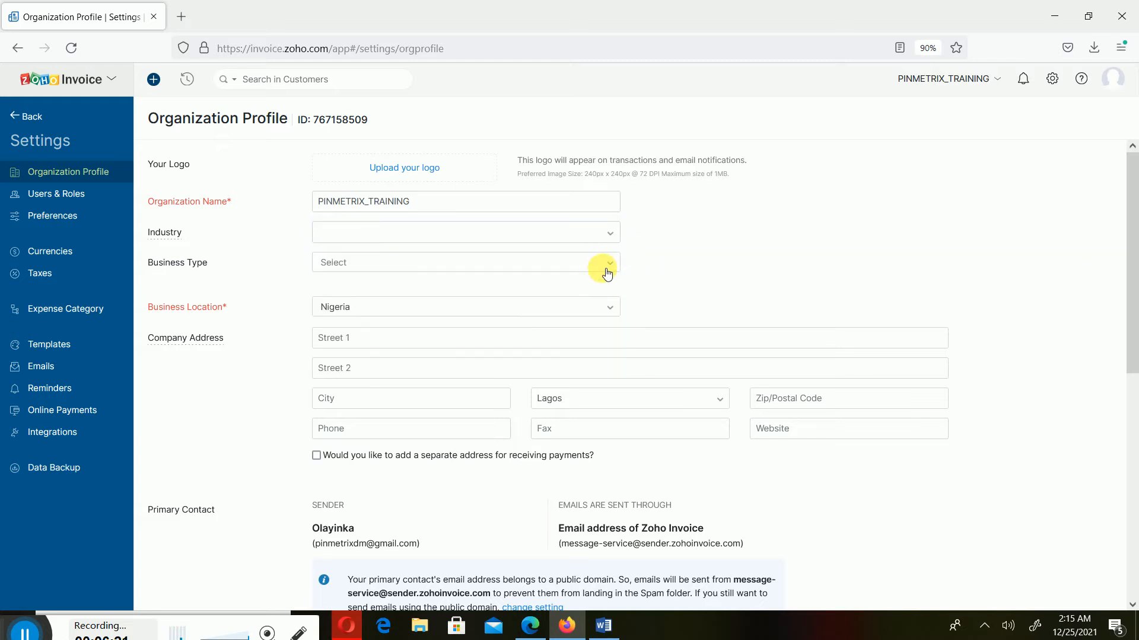
left_click(606, 271)
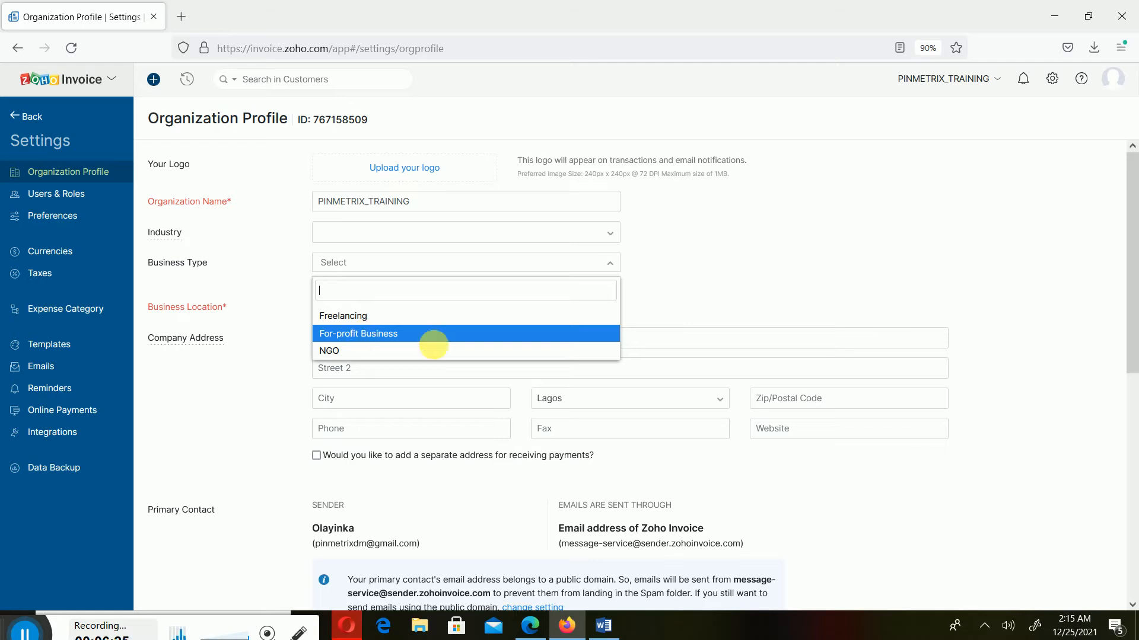
left_click(451, 336)
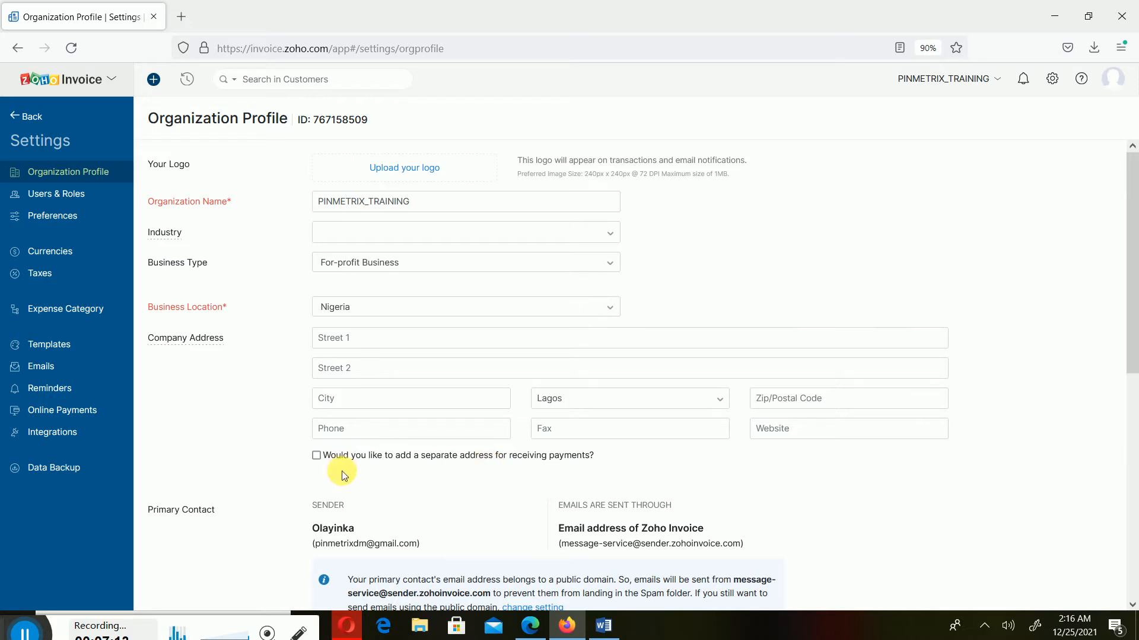
left_click(343, 455)
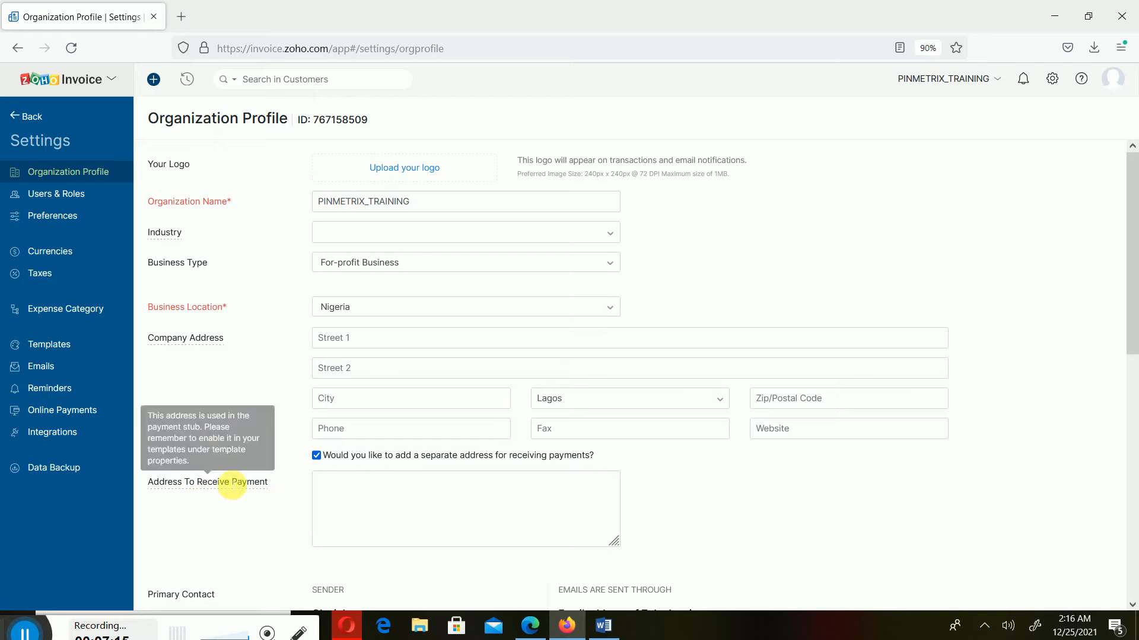
left_click(317, 456)
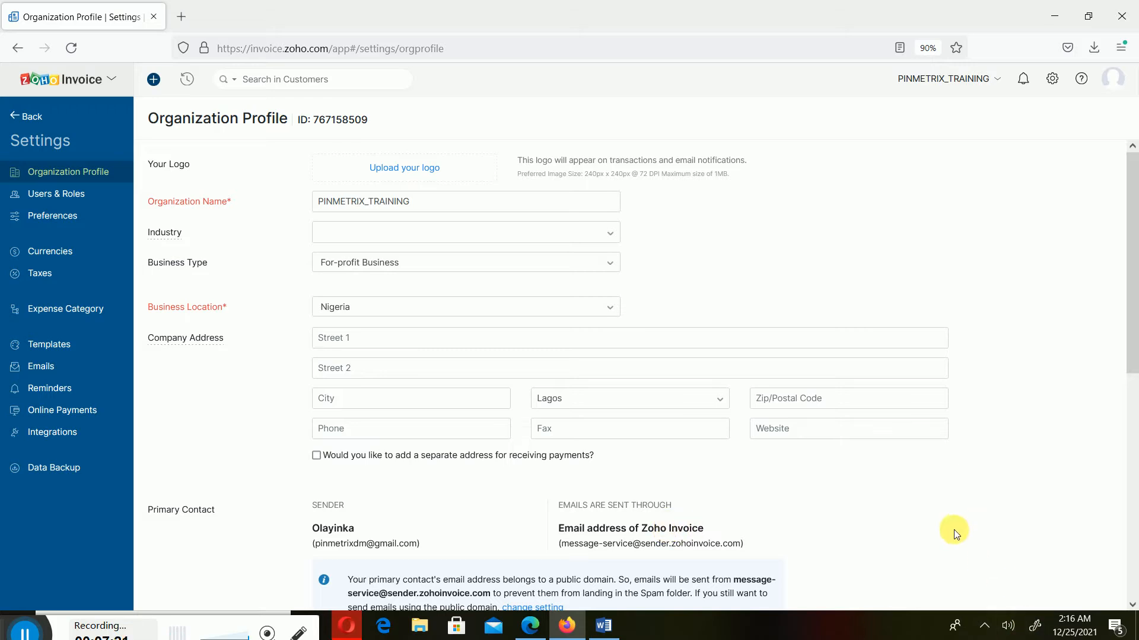
Scroll the Organization Profile down to review the NGN base currency field
scroll(998, 521, "down", 5)
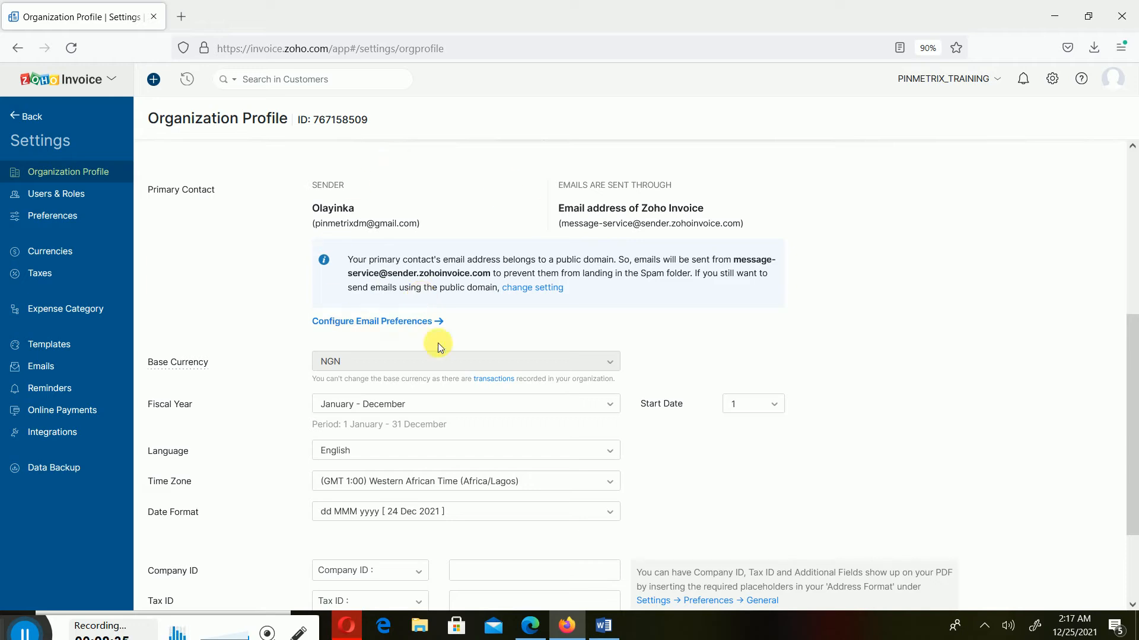
Add an additional field row below Company ID, leaving its label empty
scroll(712, 326, "down", 1)
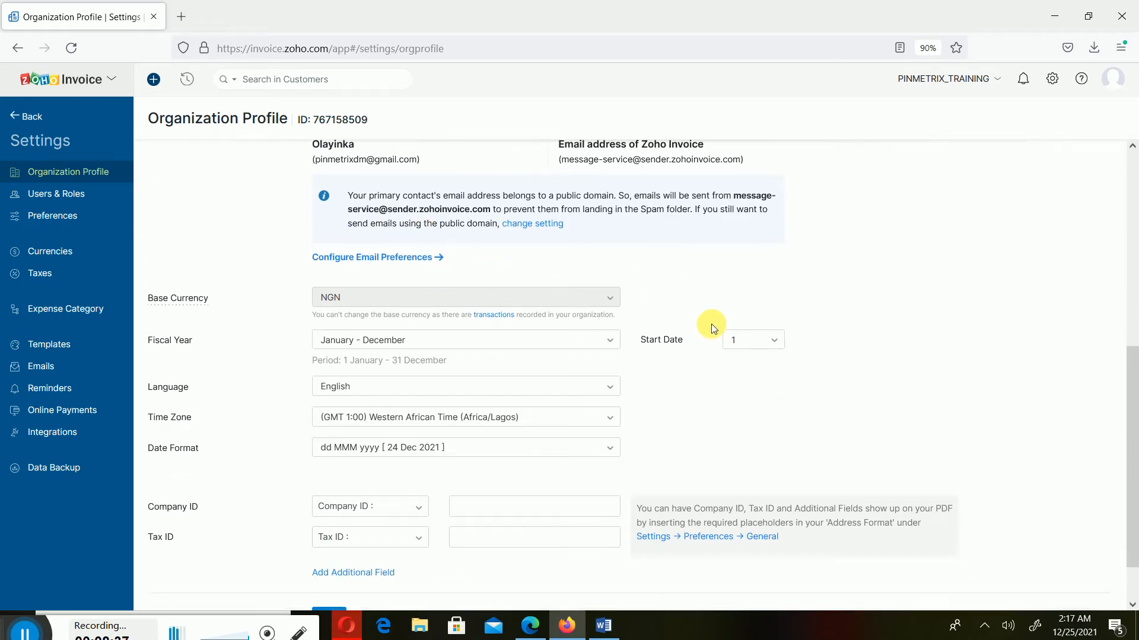
scroll(712, 328, "down", 1)
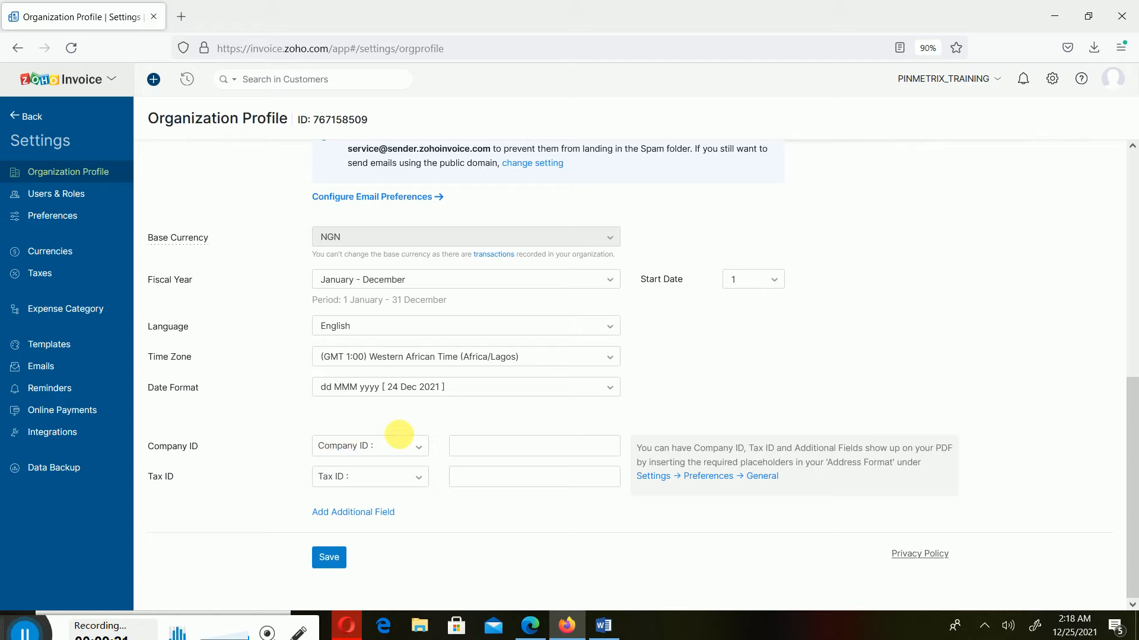
left_click(467, 443)
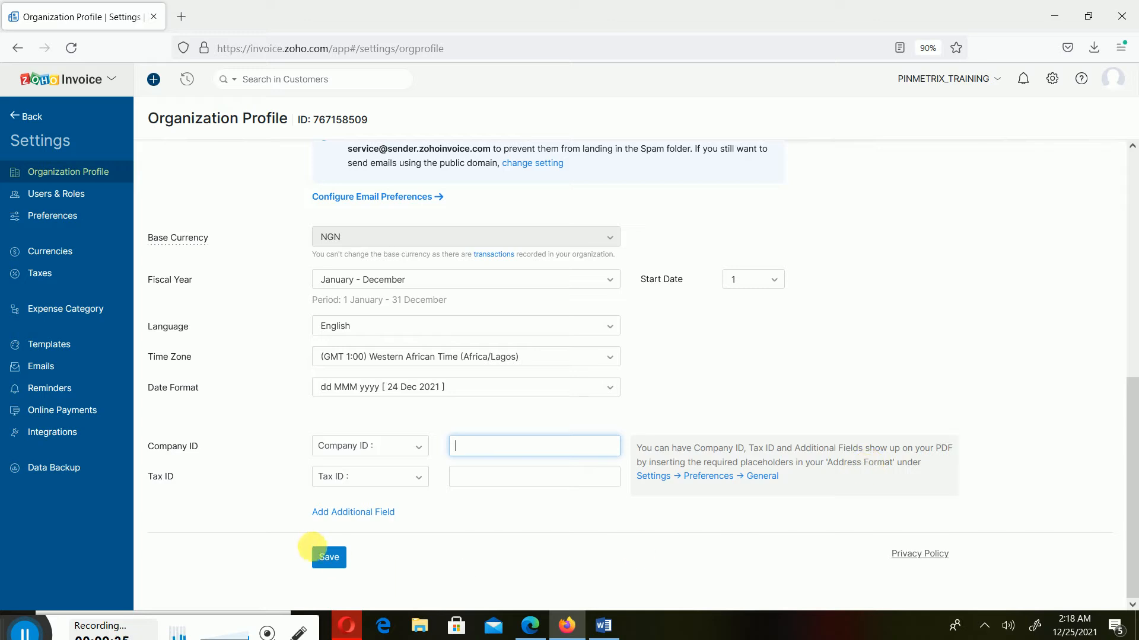
left_click(382, 519)
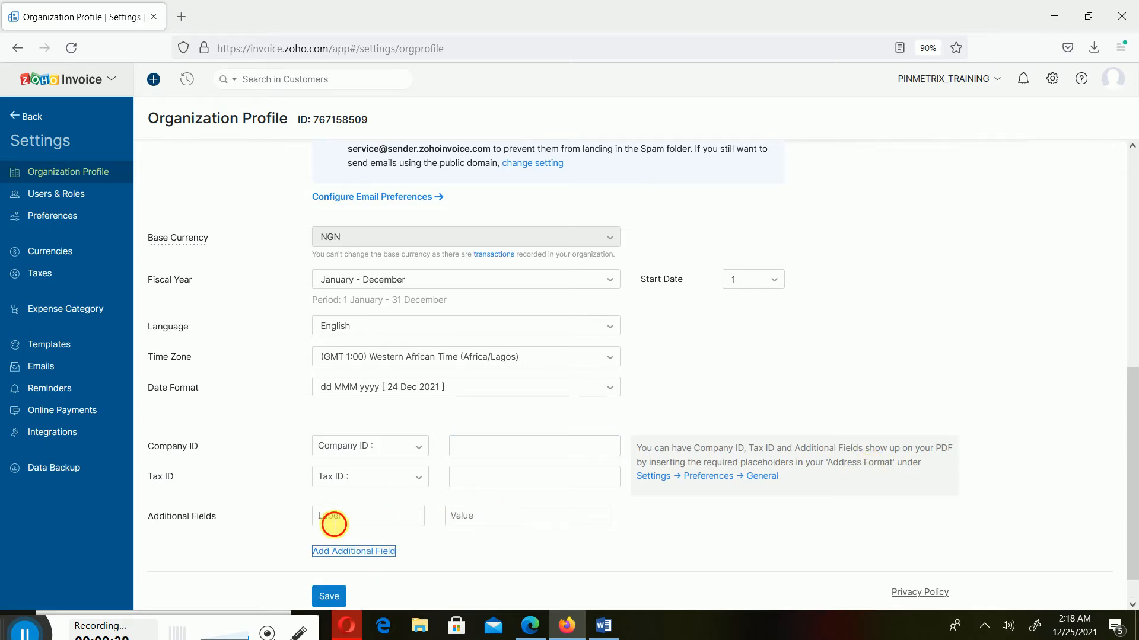
left_click(334, 521)
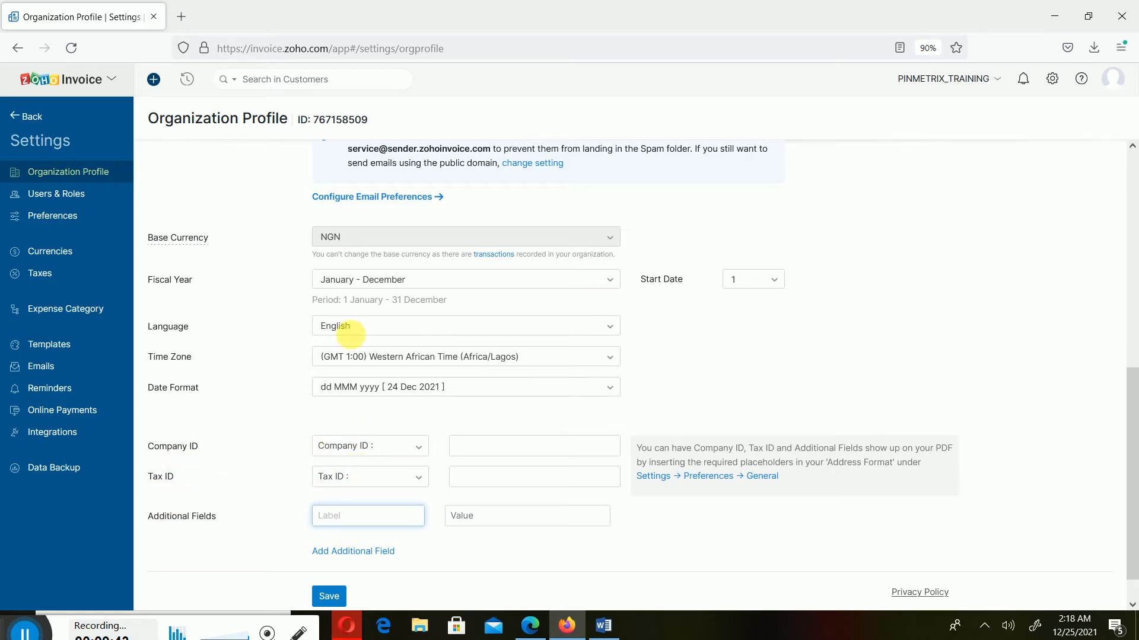
left_click(685, 512)
Save the Organization Profile with NGN base currency unchanged
scroll(754, 533, "down", 1)
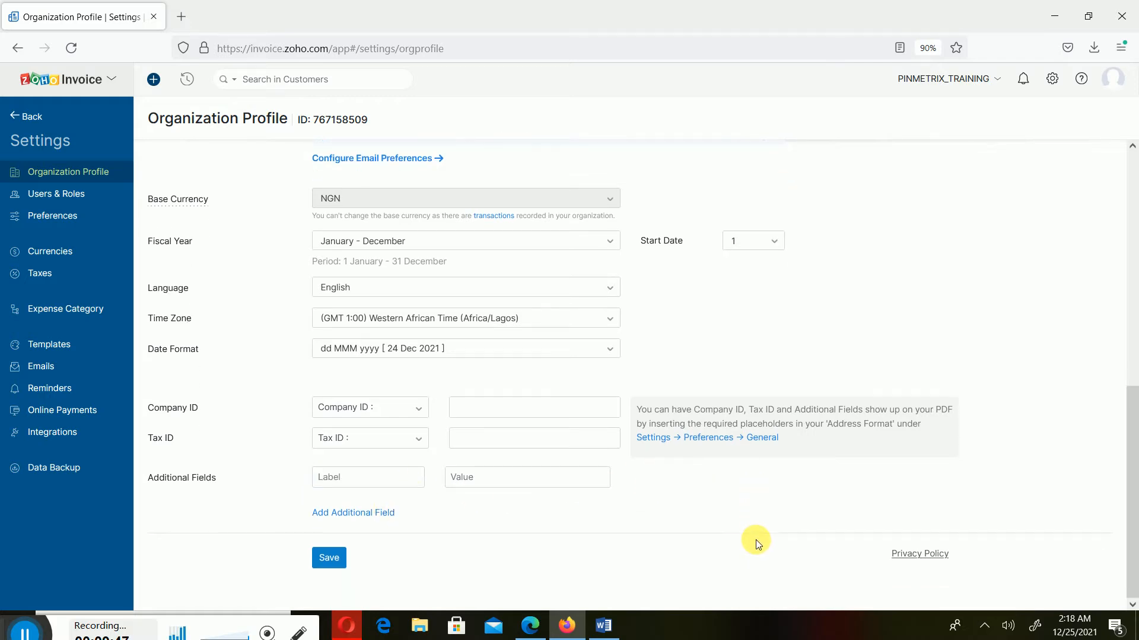
left_click(329, 560)
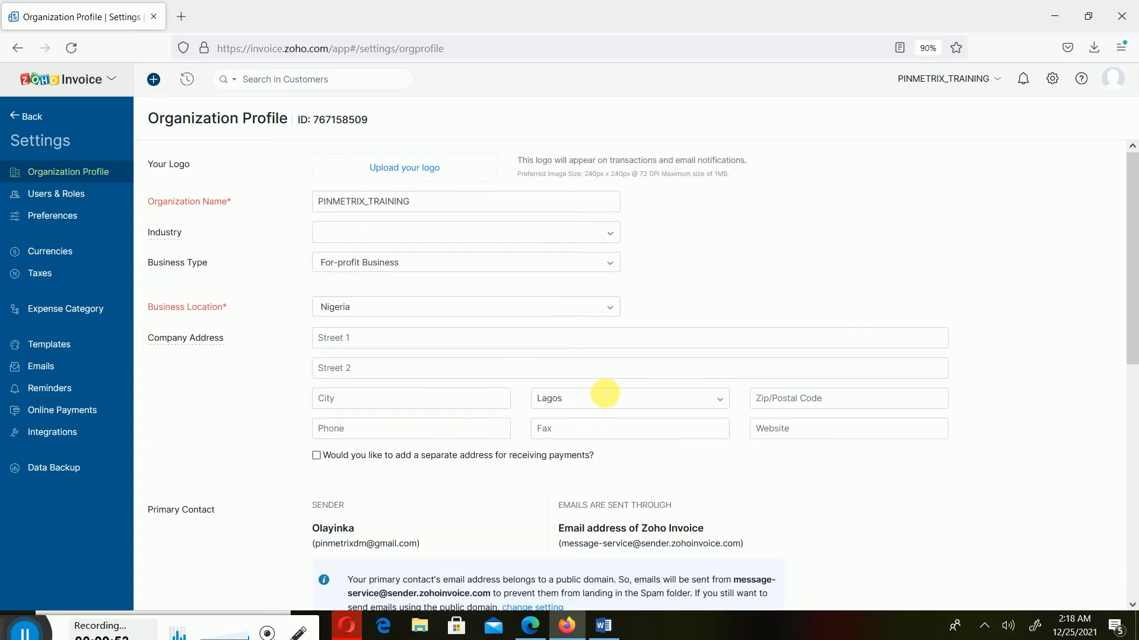
scroll(605, 394, "down", 5)
scroll(603, 393, "down", 3)
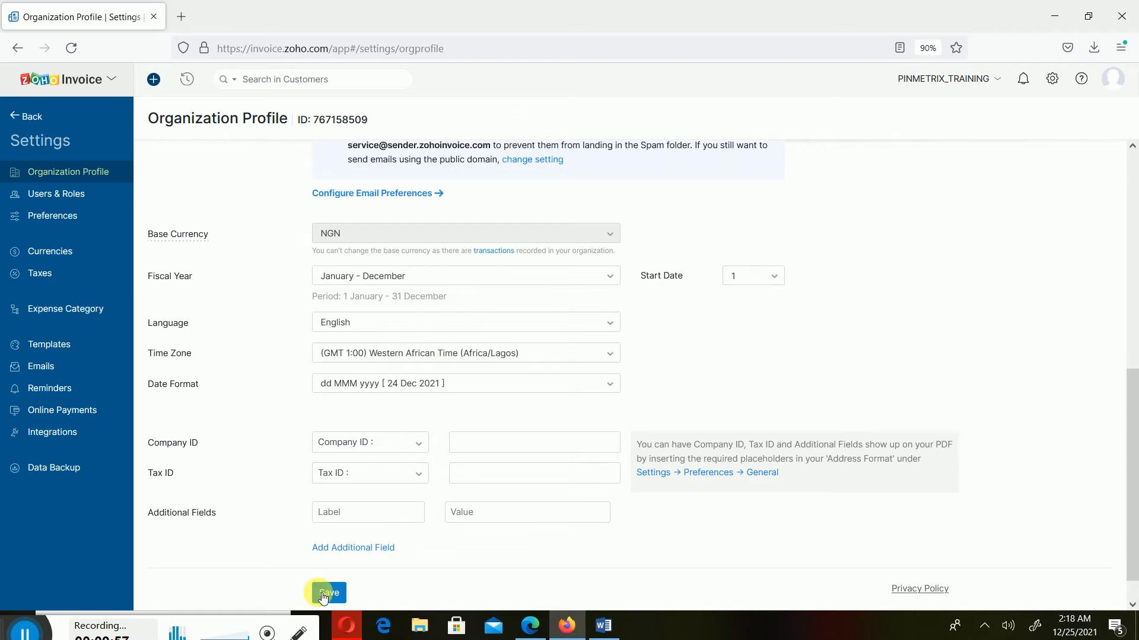
scroll(534, 358, "up", 7)
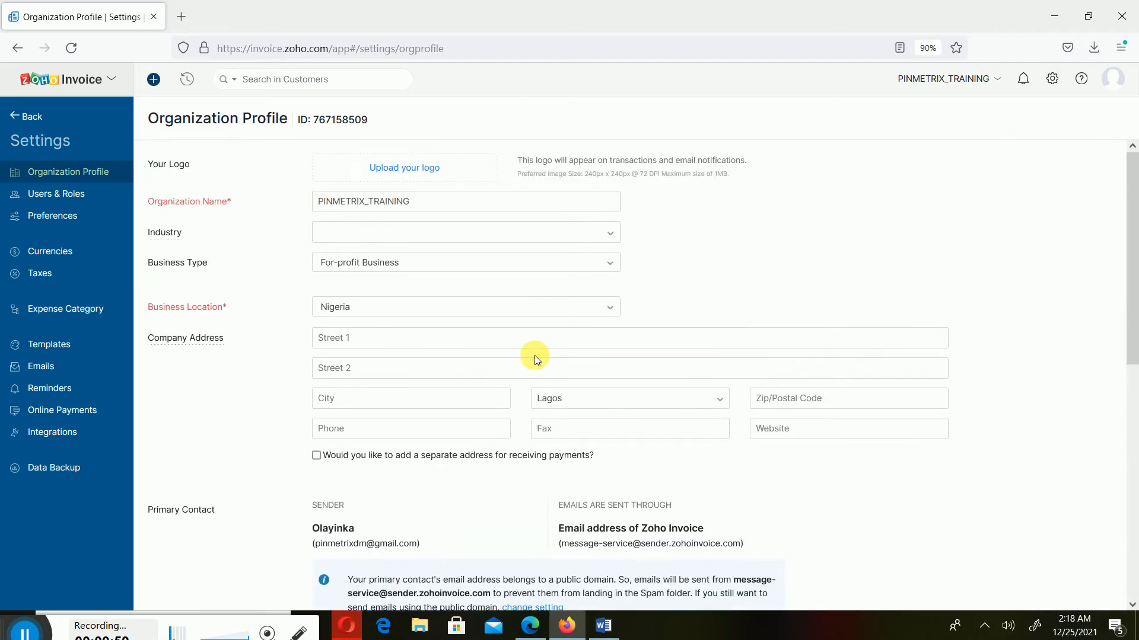
scroll(535, 358, "down", 1)
scroll(536, 350, "up", 1)
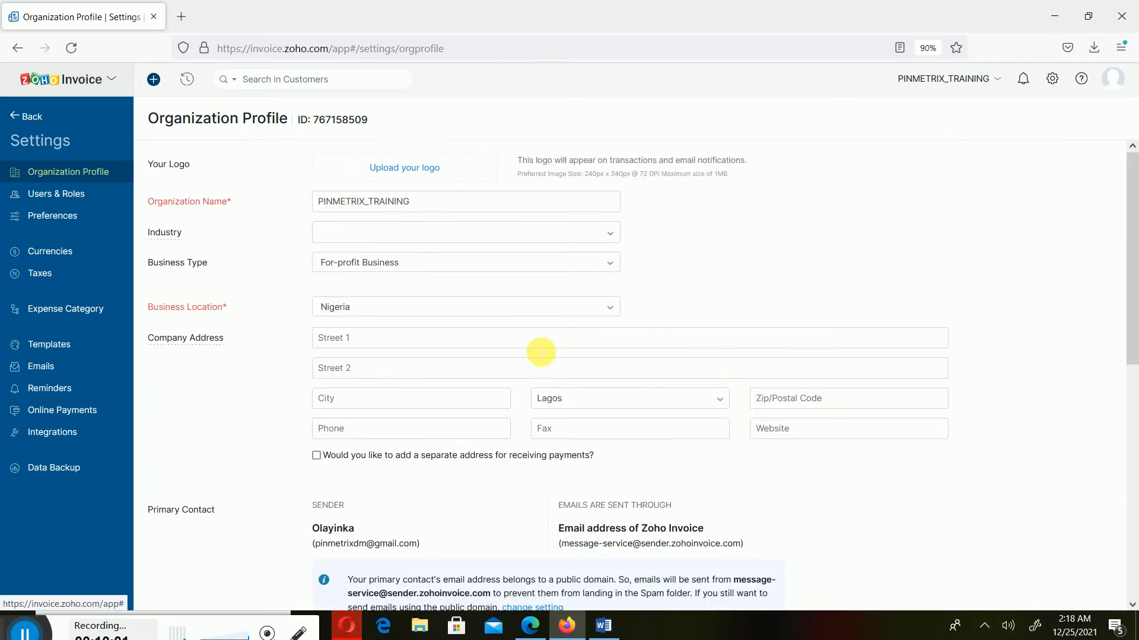
Upload the yellow bee circle icon image from the File Upload dialog as the logo
left_click(426, 174)
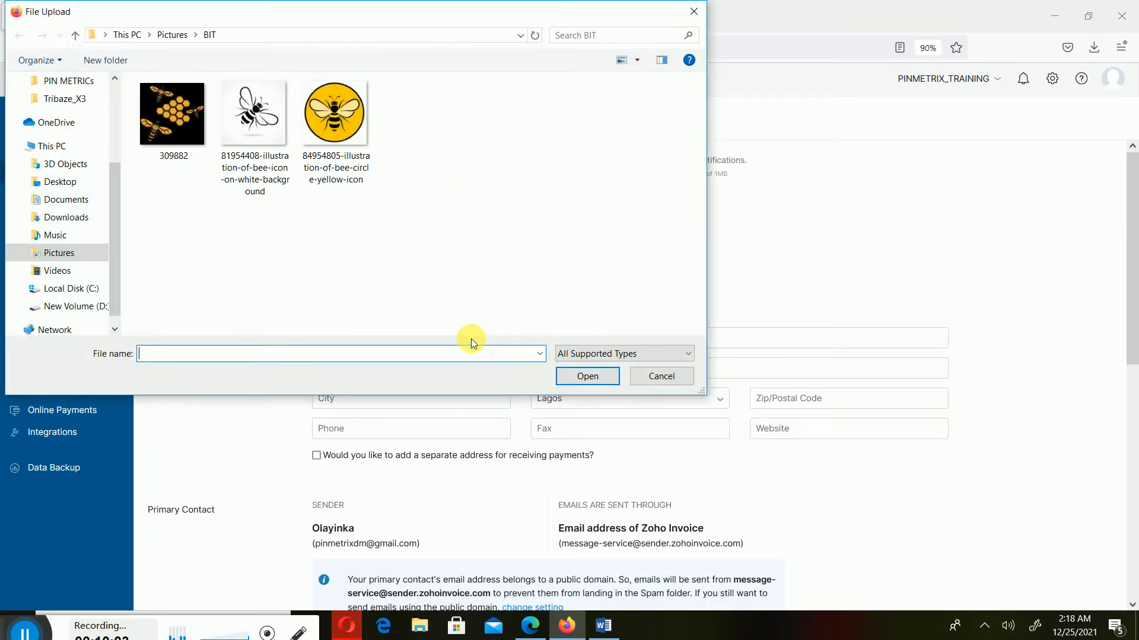
left_click(340, 143)
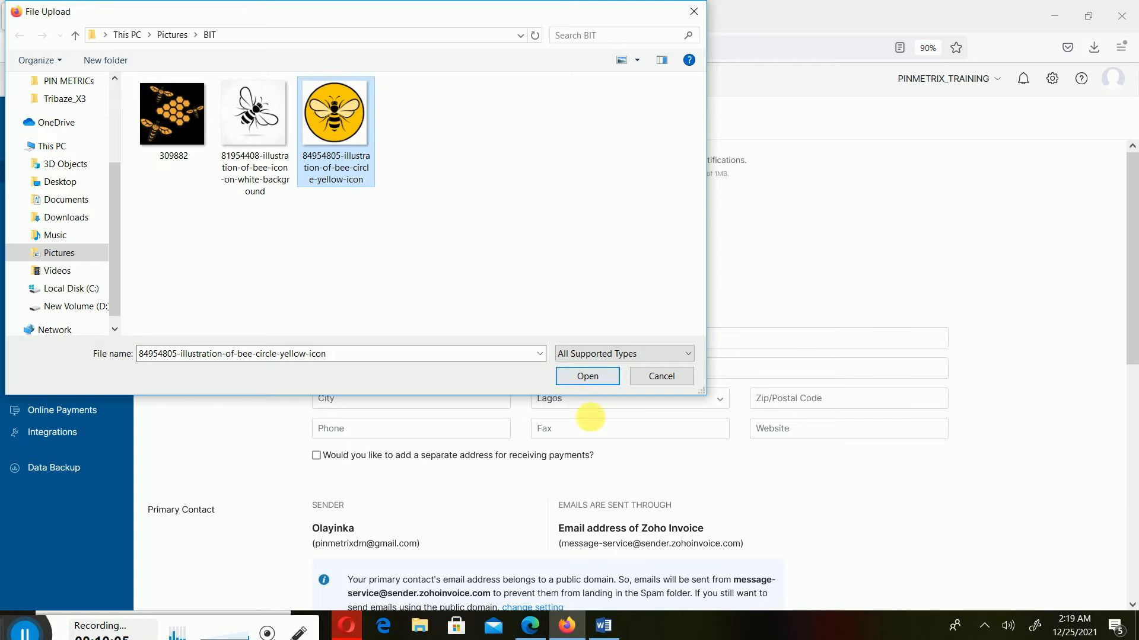
left_click(606, 383)
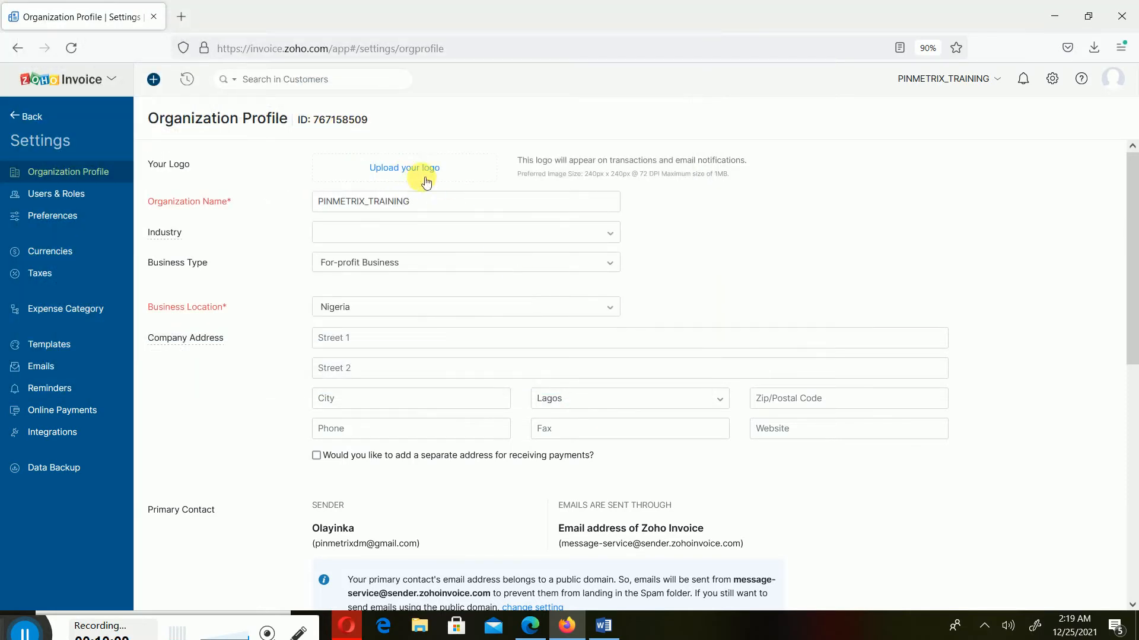
left_click(432, 171)
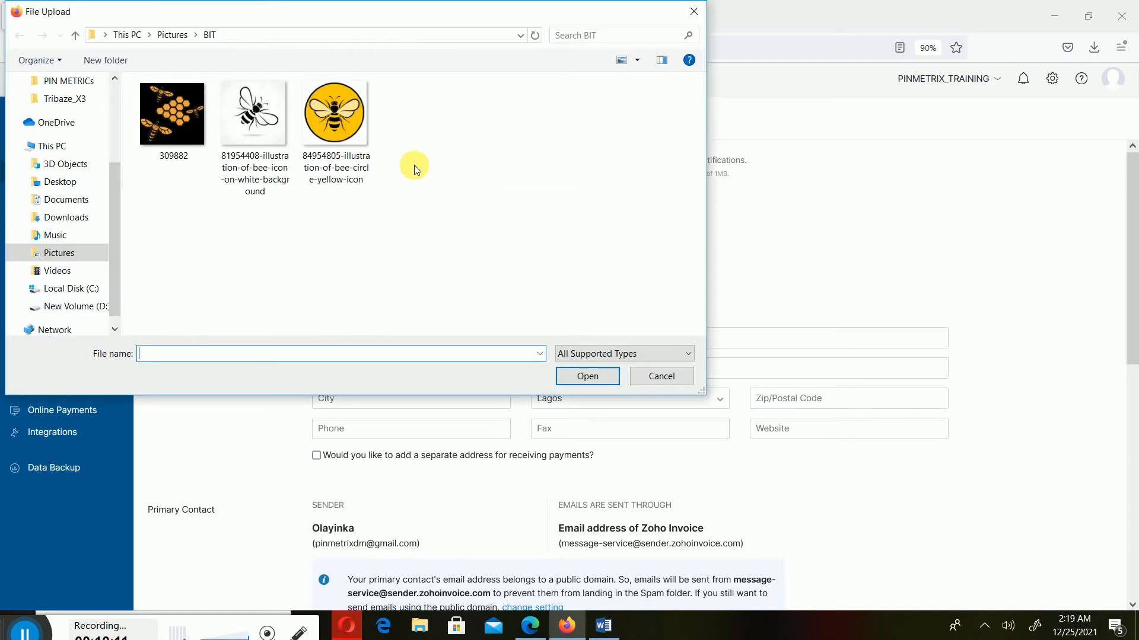
double_click(352, 122)
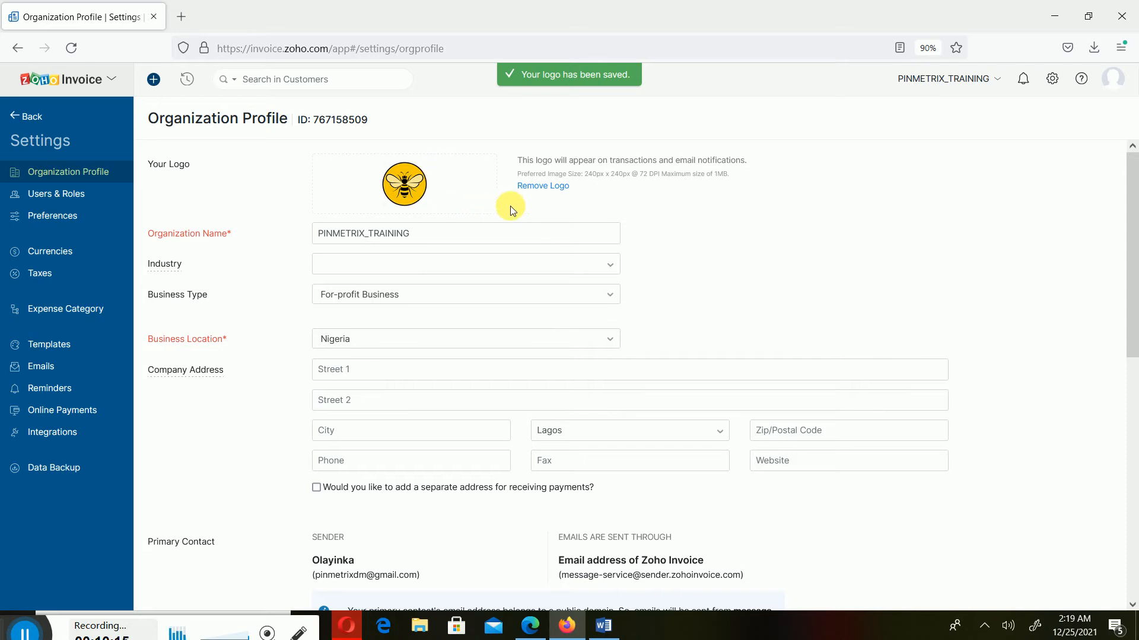
Save the Organization Profile with the new bee logo and review the reloaded page
scroll(510, 222, "down", 8)
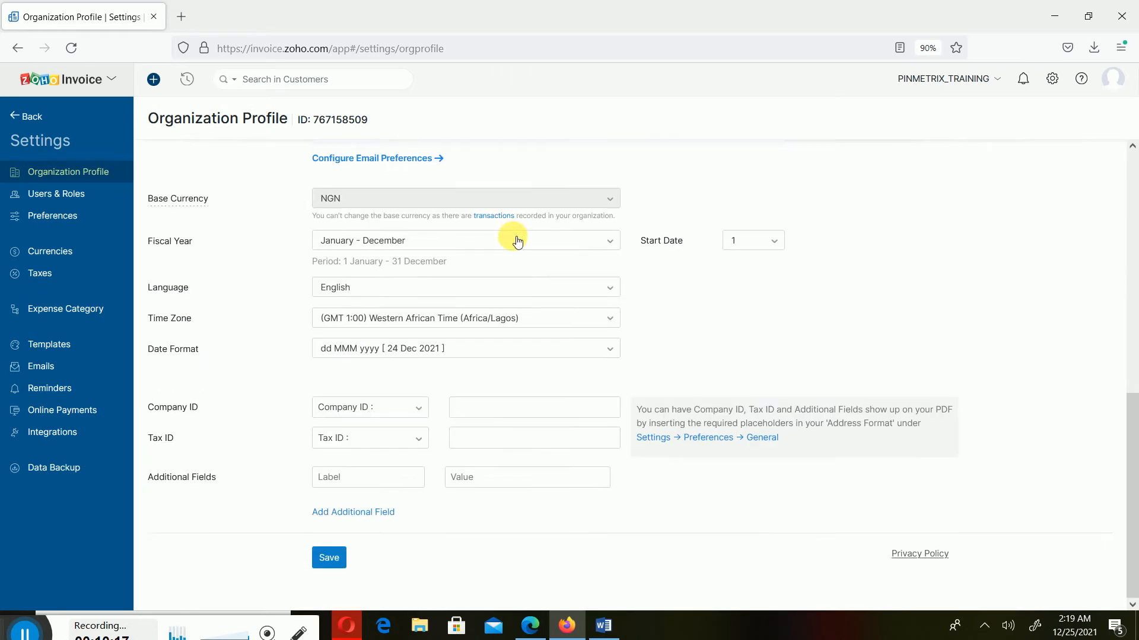
left_click(334, 564)
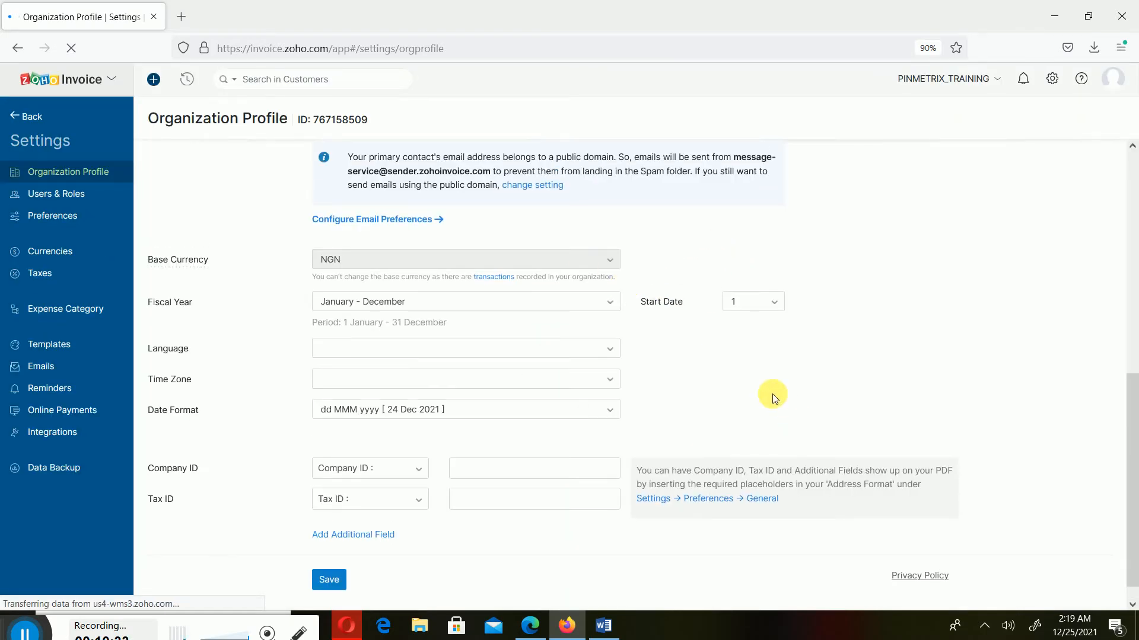
scroll(772, 394, "up", 5)
scroll(781, 386, "down", 8)
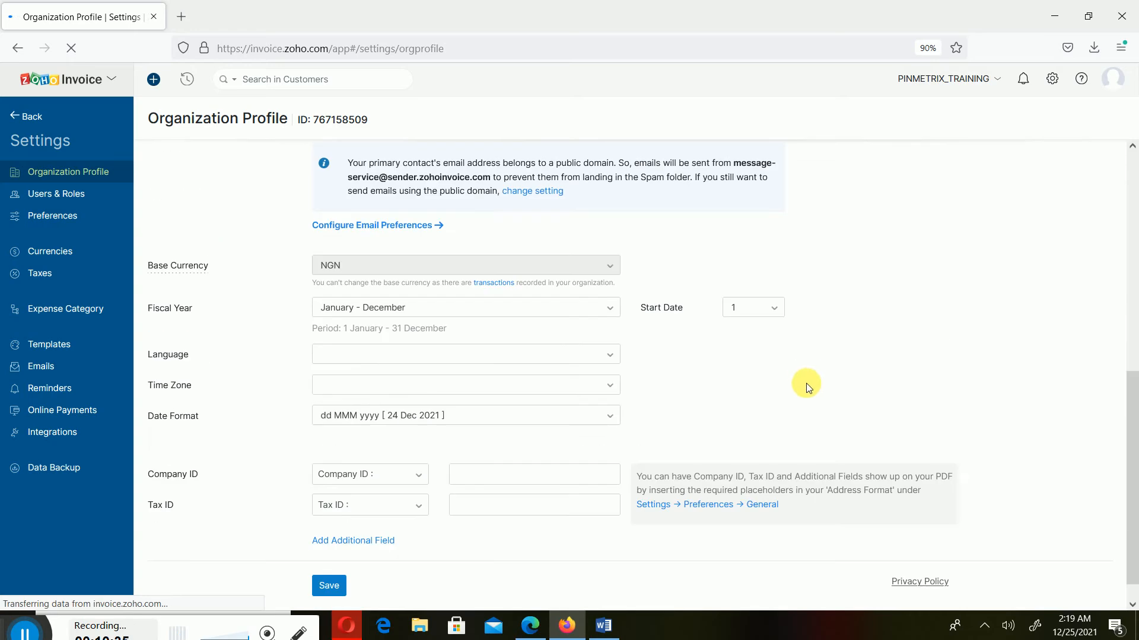
scroll(810, 400, "up", 8)
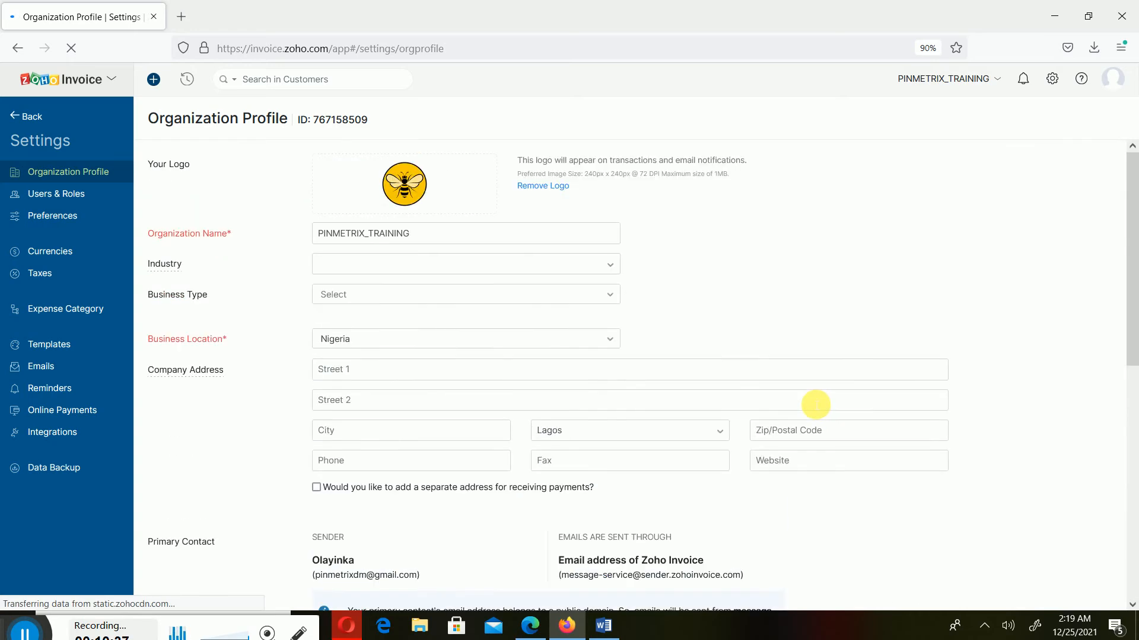
Reopen Organization Profile from the settings gear, then move on to Users & Roles
left_click(1053, 79)
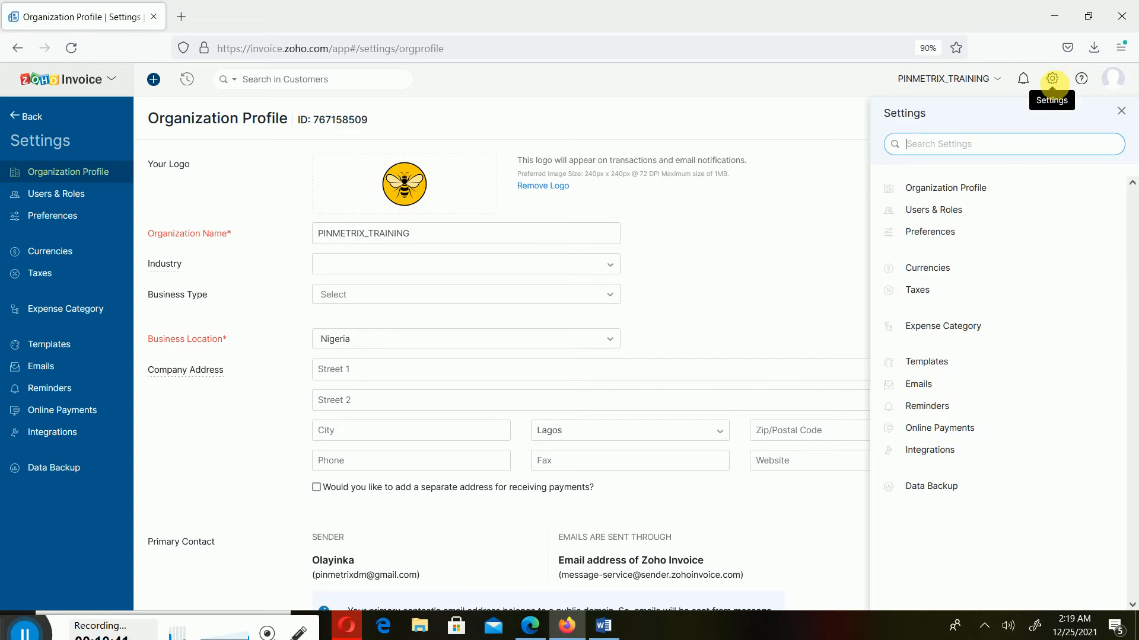
left_click(810, 228)
left_click(32, 119)
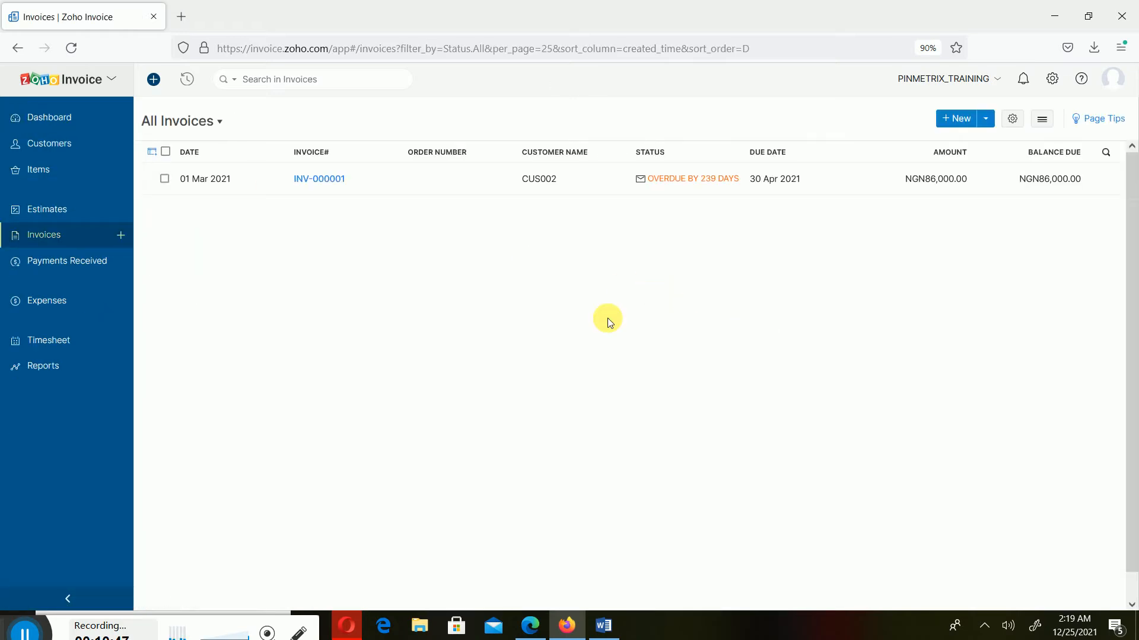
left_click(1058, 83)
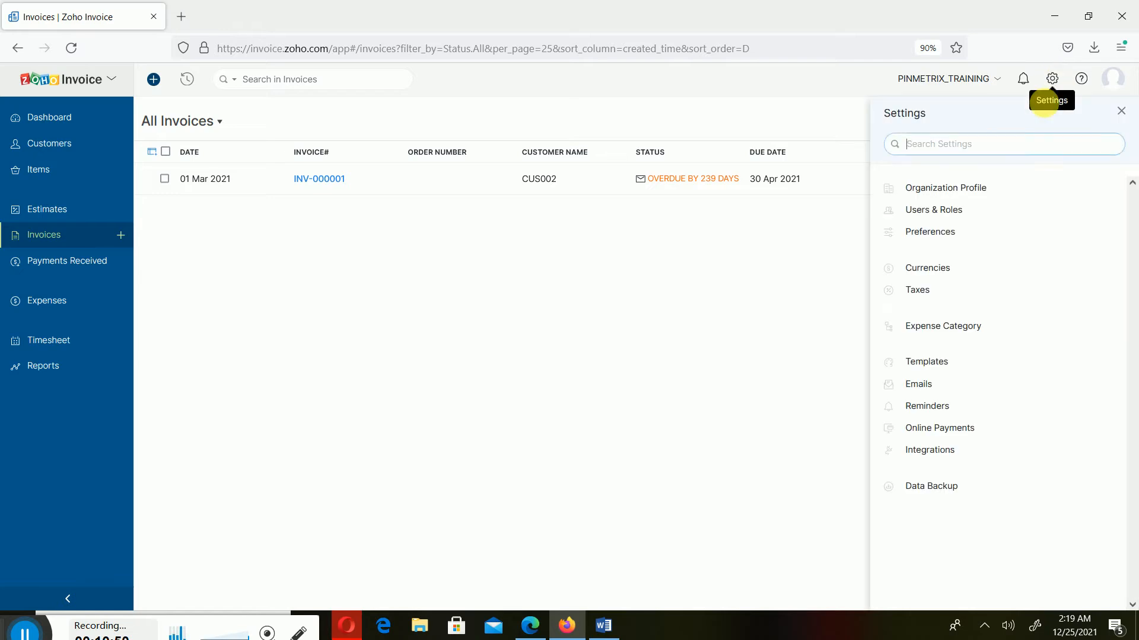
left_click(941, 187)
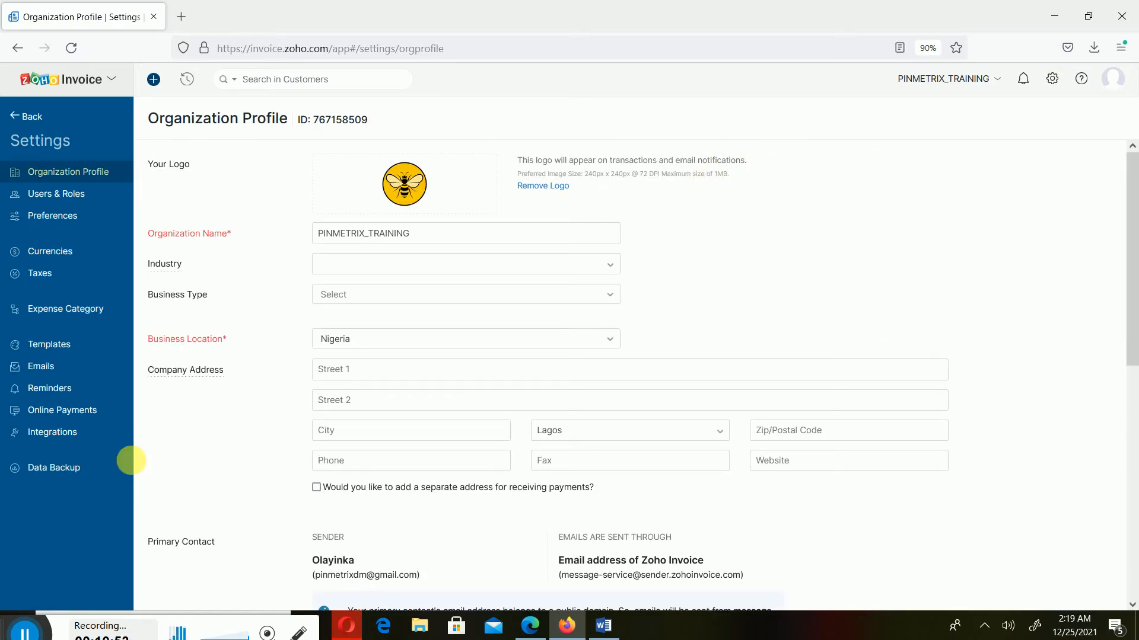
left_click(83, 199)
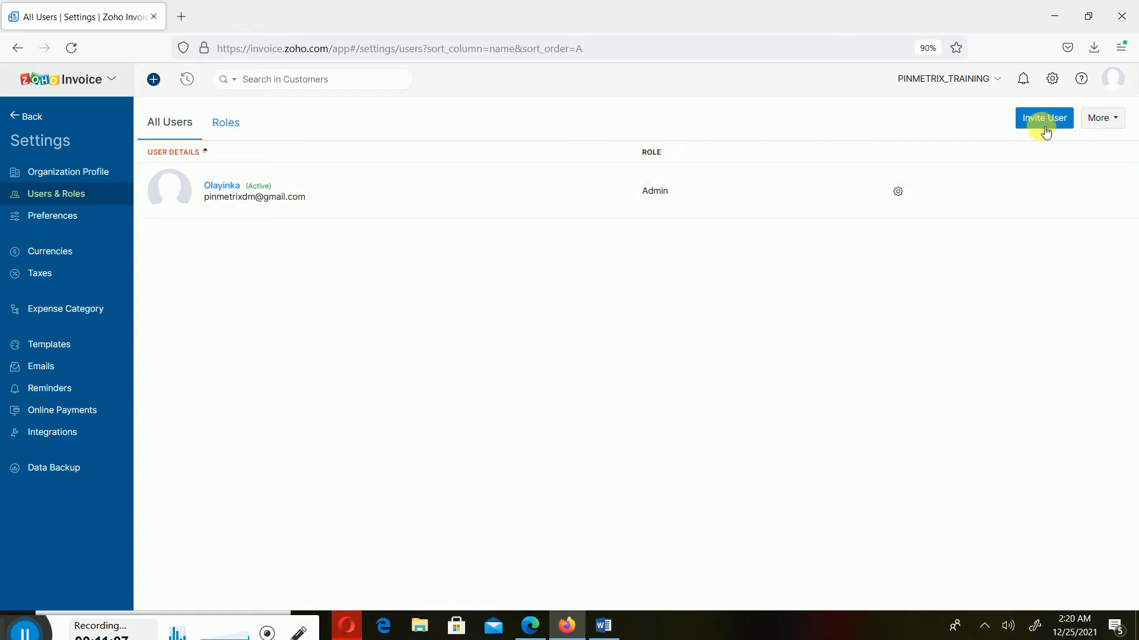
Switch to the Roles tab and try editing the predefined Admin and Staff roles, which are locked
left_click(226, 123)
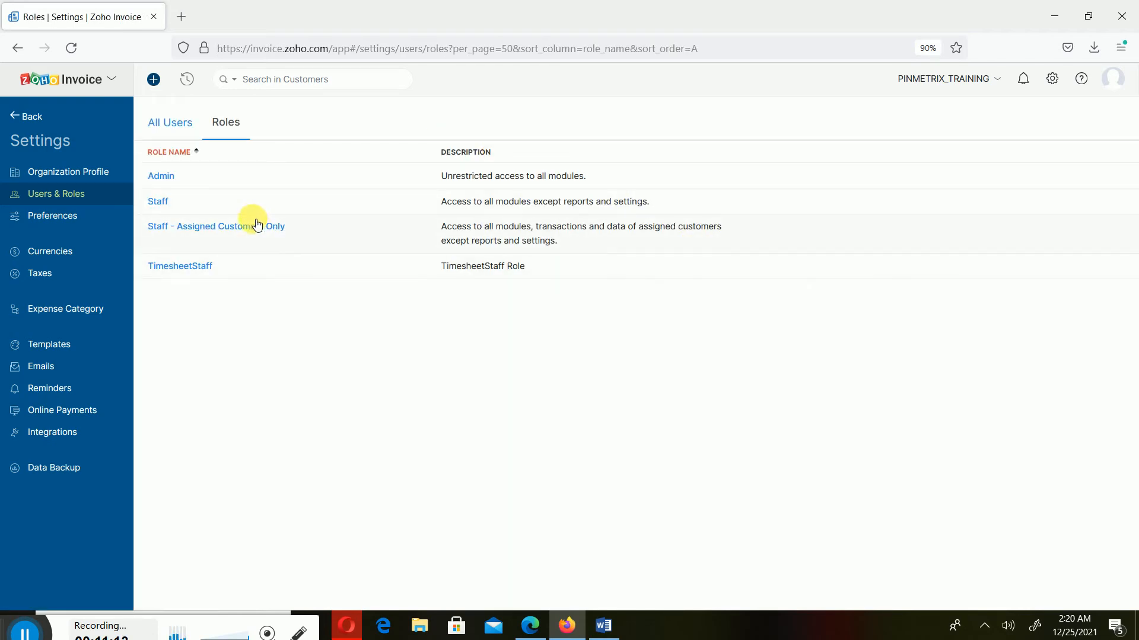
left_click(165, 176)
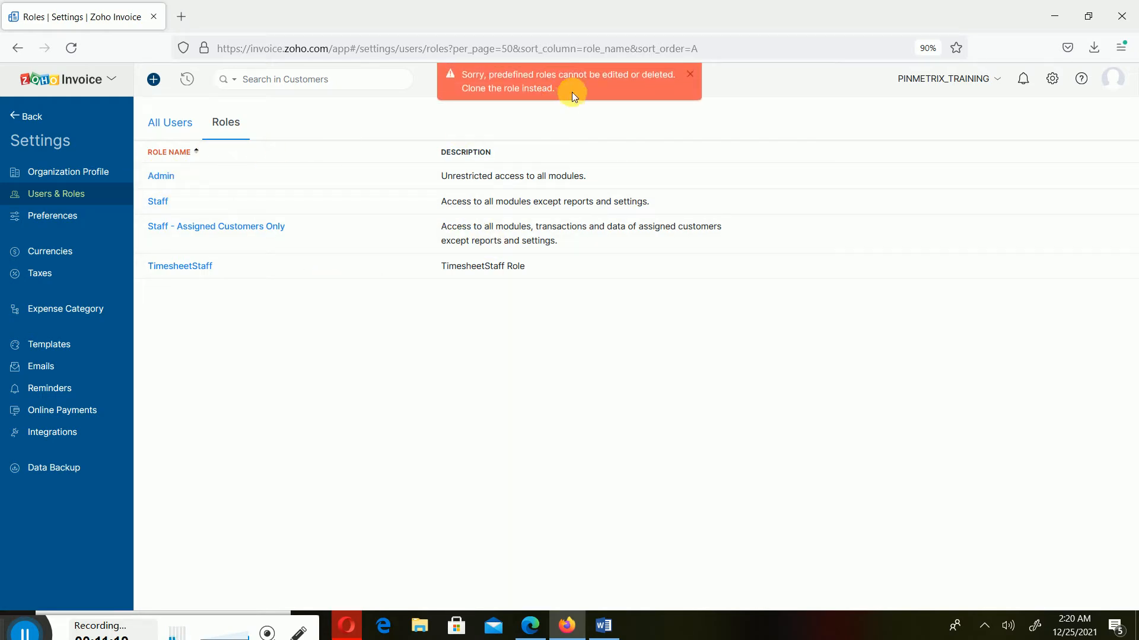
left_click(691, 75)
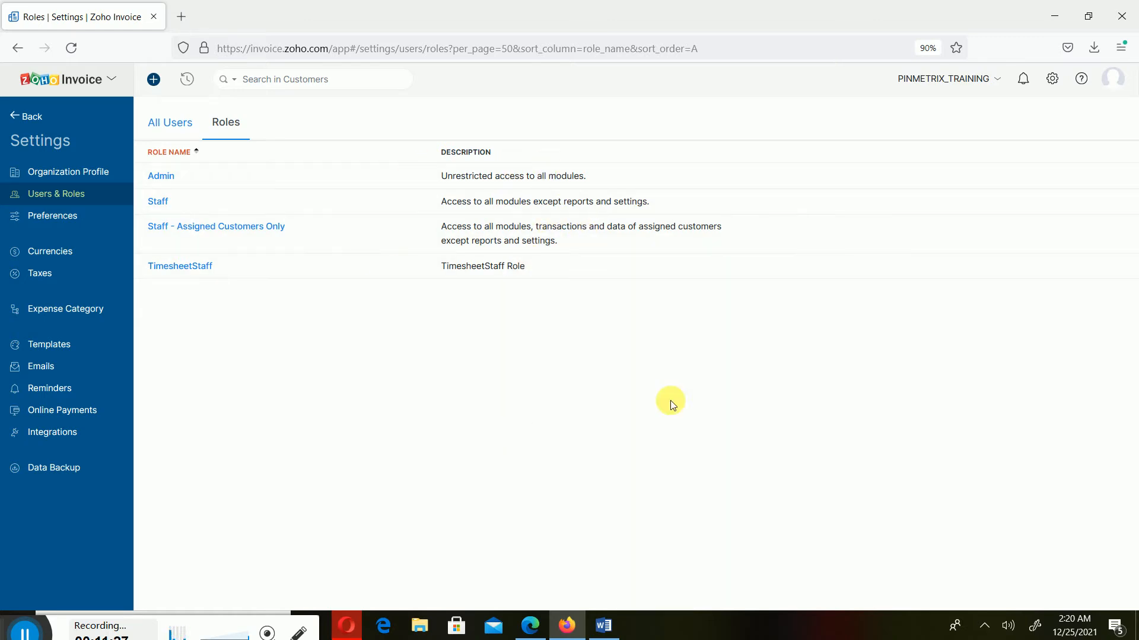
left_click(162, 204)
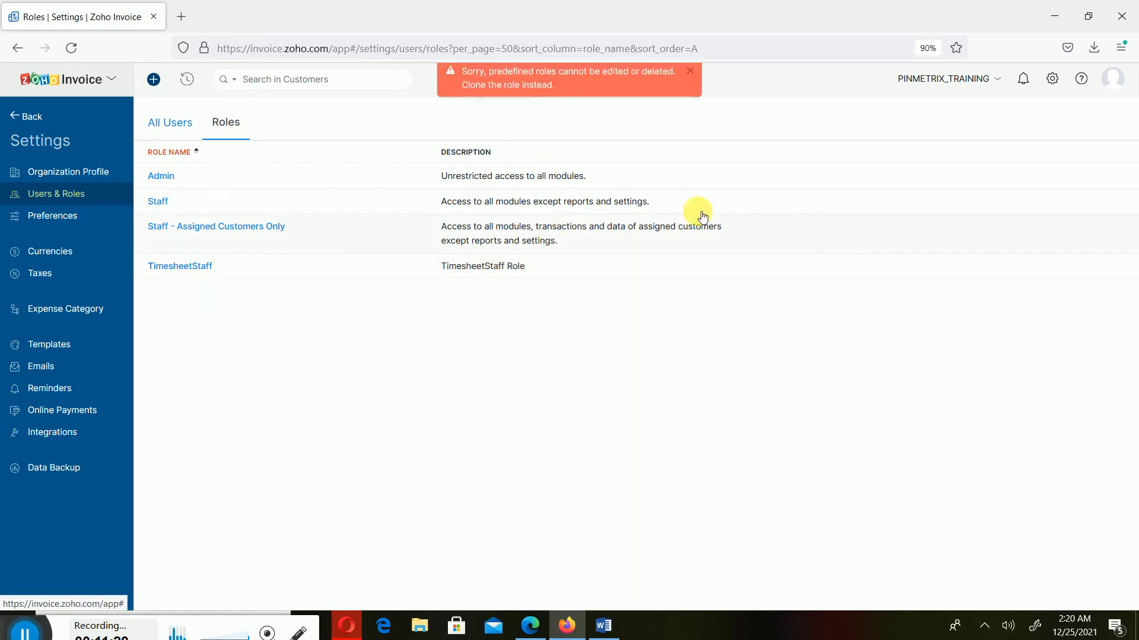
Dismiss the predefined-roles warning and go back to the All Users list showing only the Admin
left_click(693, 73)
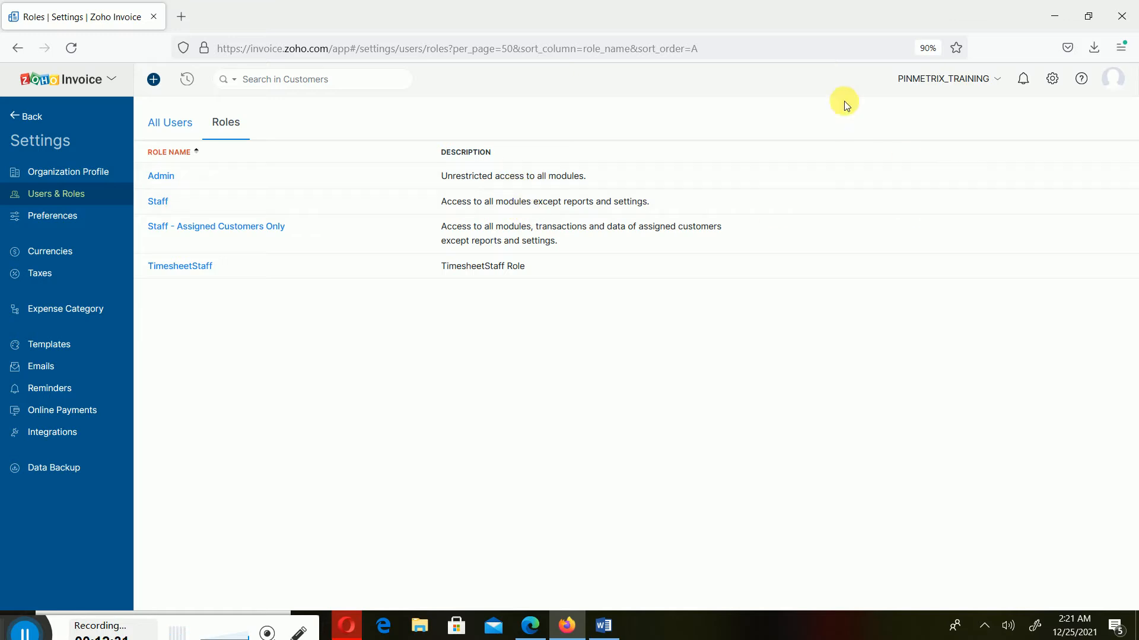
left_click(175, 122)
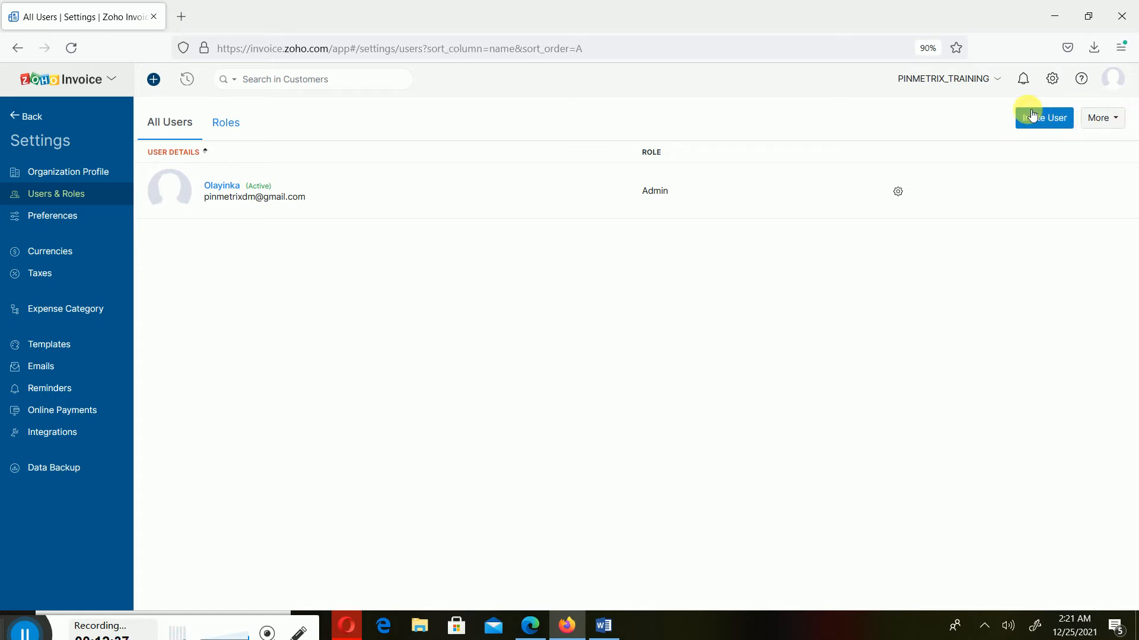
Invite a new user, entering their e-mail and full name and assigning the Staff role
left_click(1118, 118)
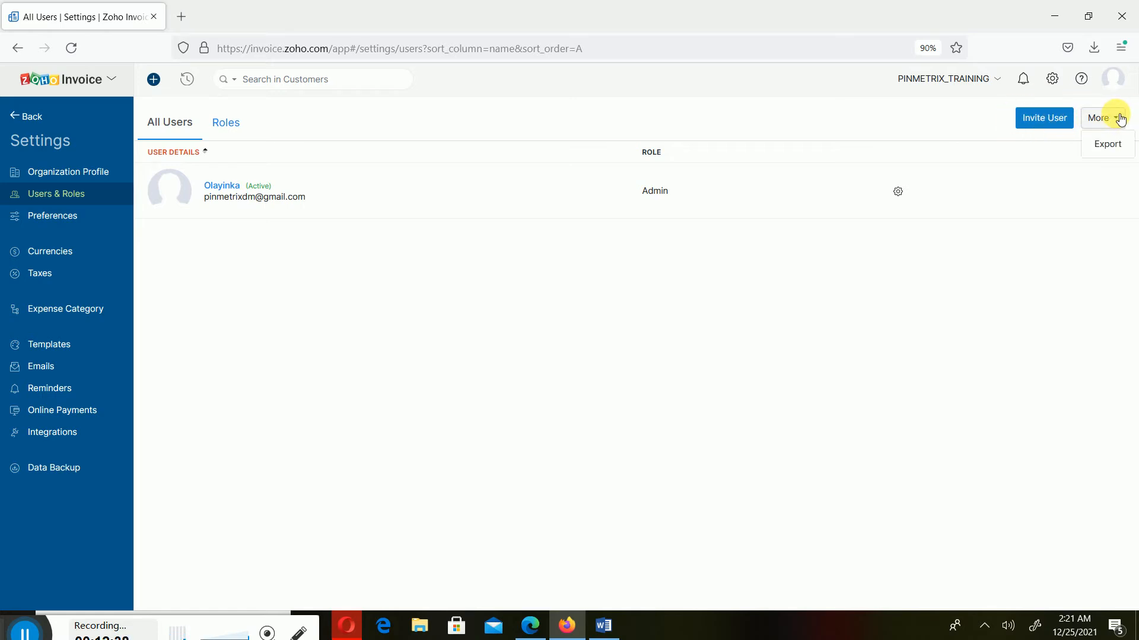
left_click(1042, 117)
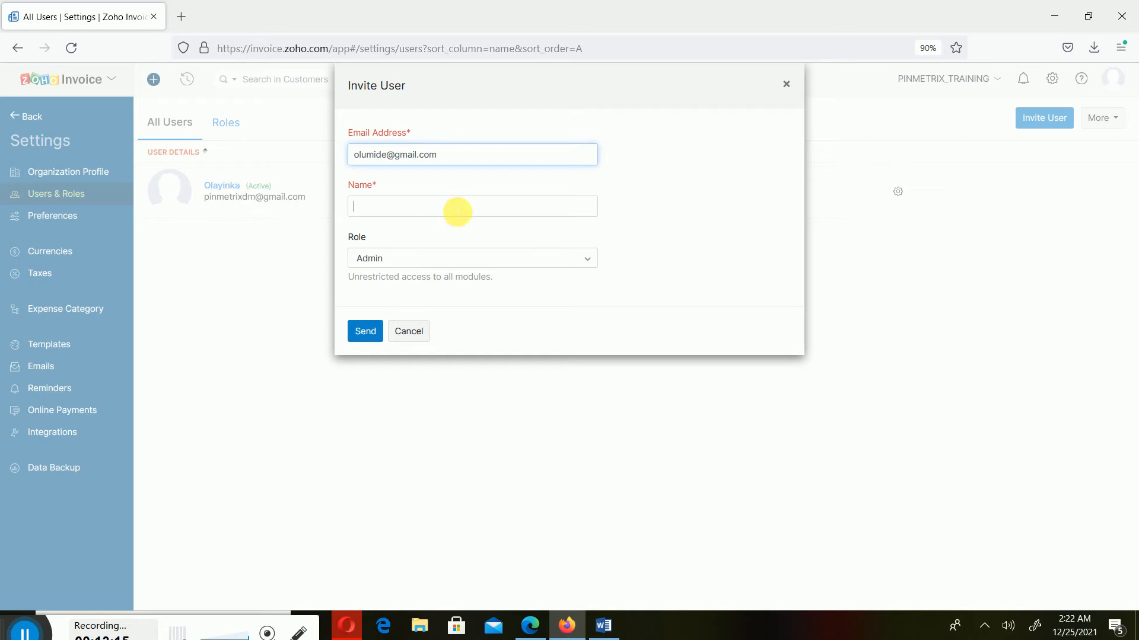
left_click(466, 207)
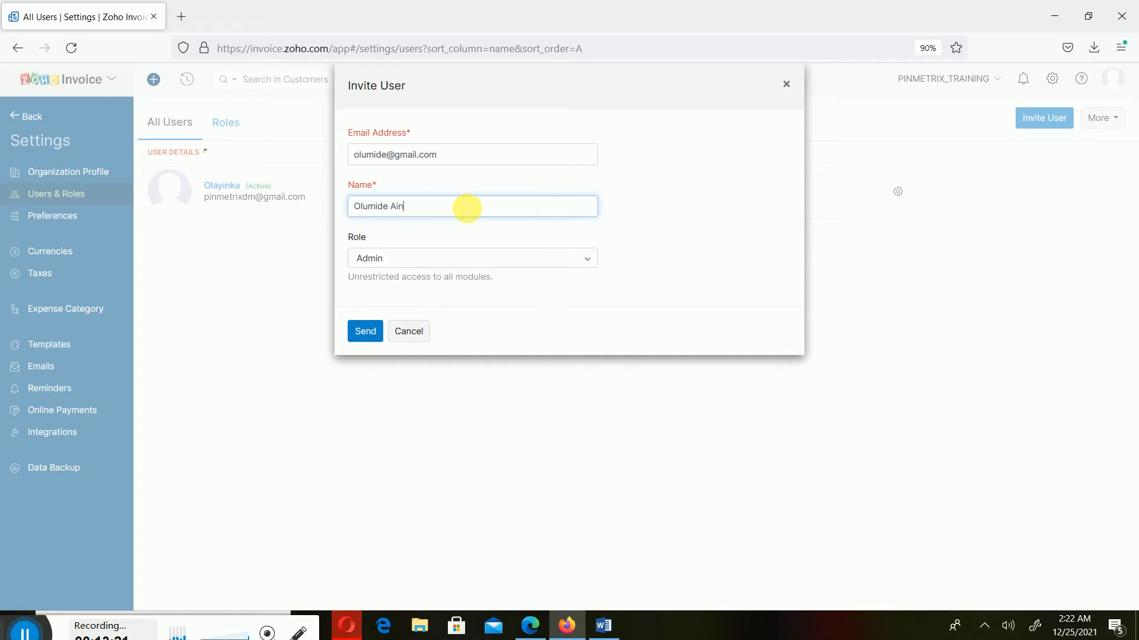
left_click(385, 259)
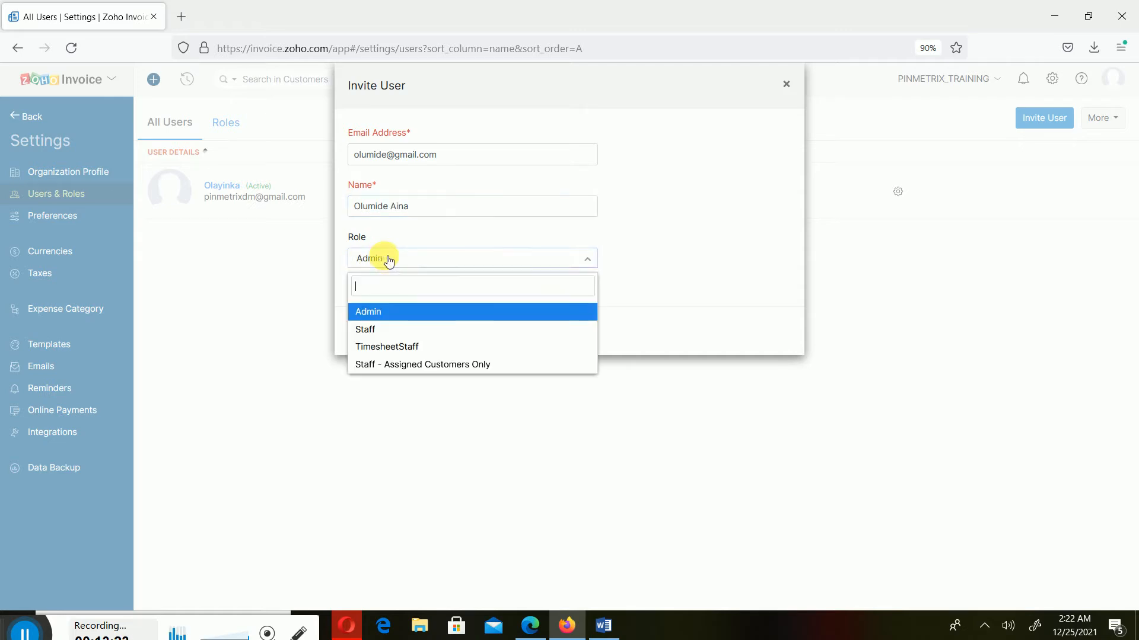
left_click(396, 336)
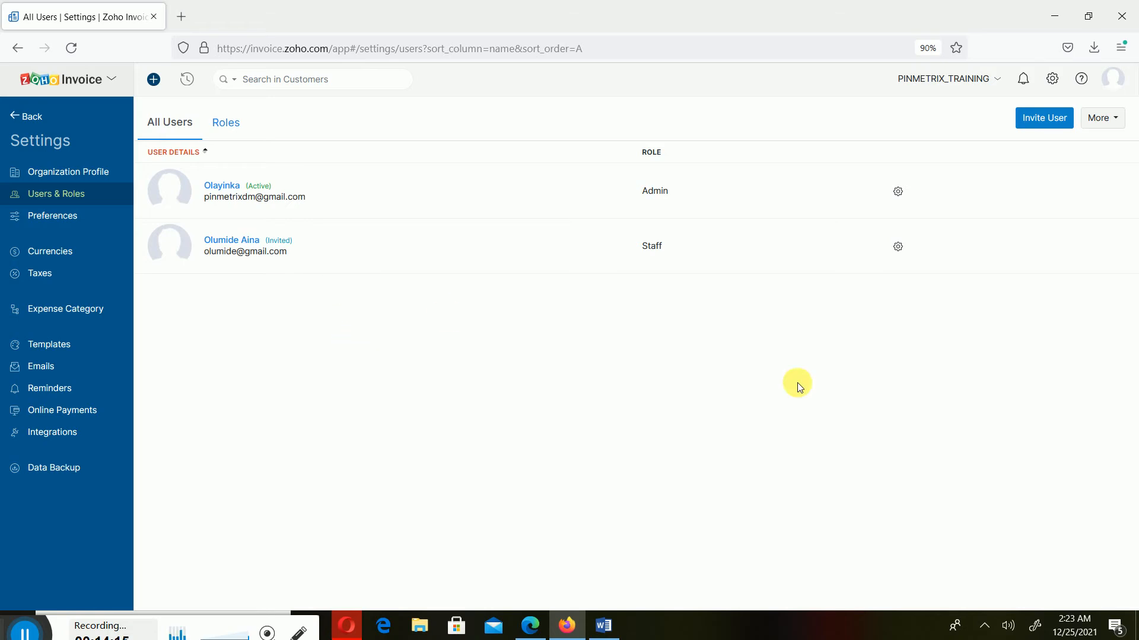
Review the invited Staff user's details and edit form, closing it without changes
left_click(902, 252)
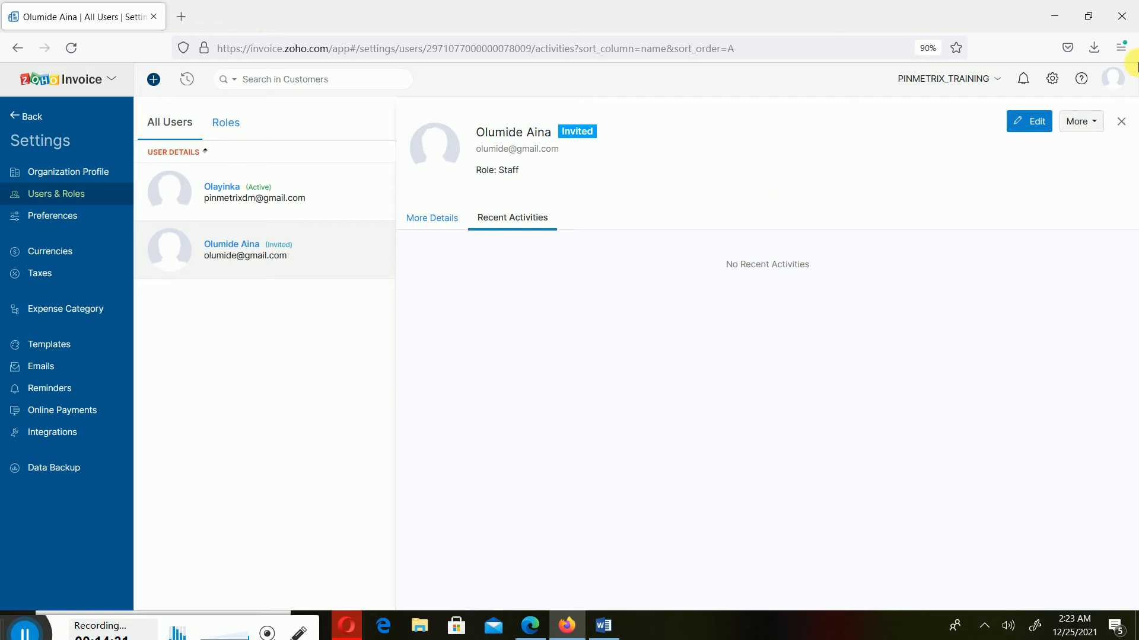
left_click(436, 223)
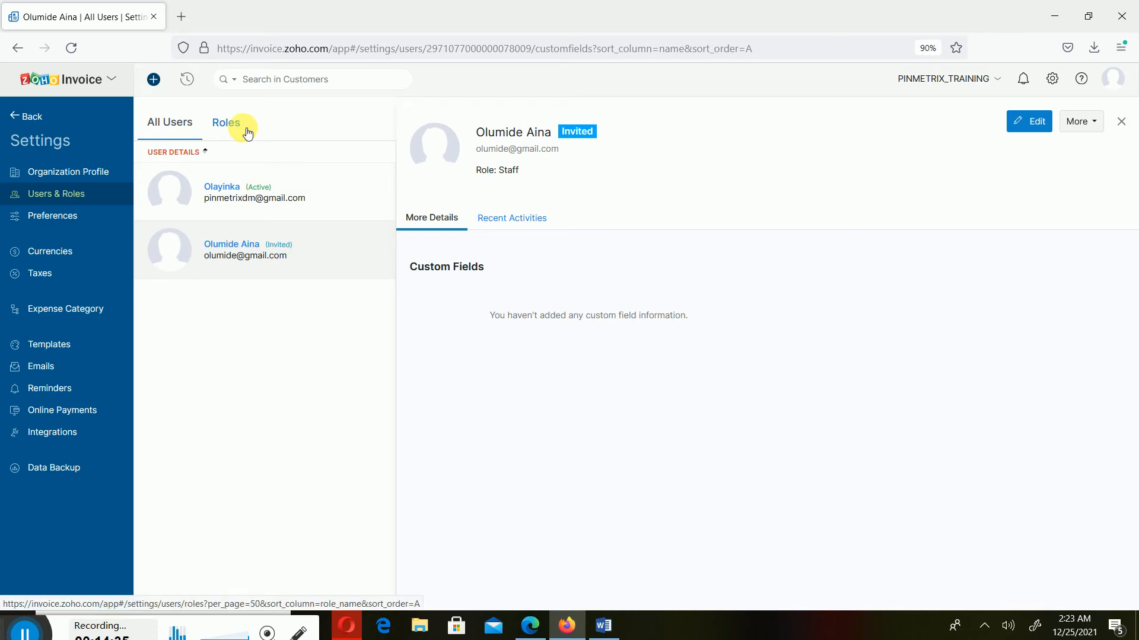
left_click(1028, 131)
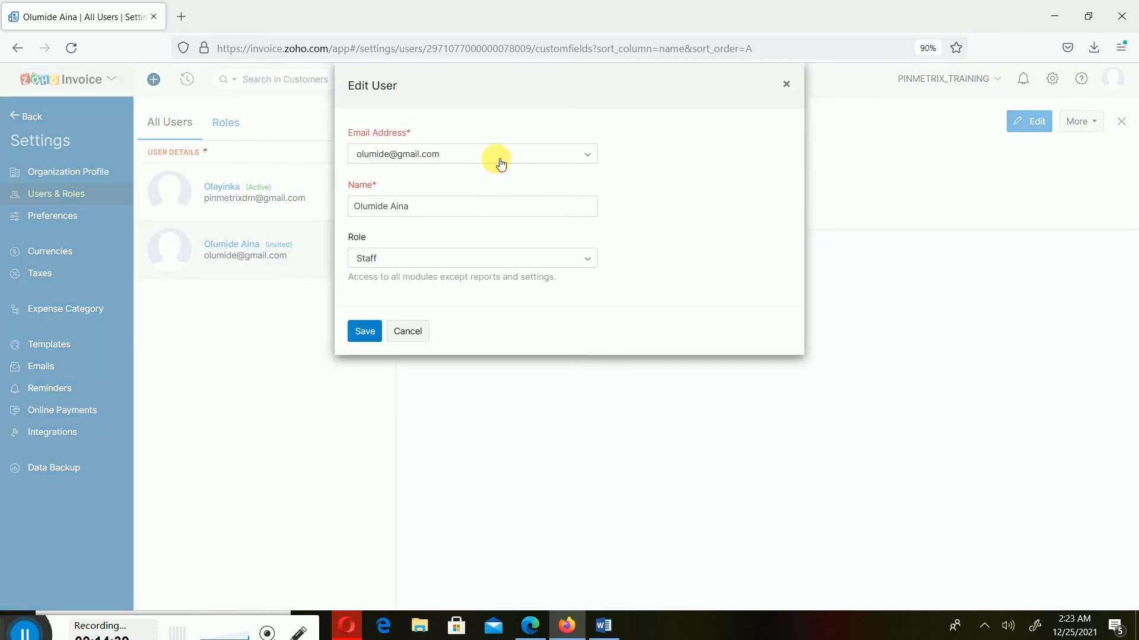
left_click(501, 158)
left_click(664, 176)
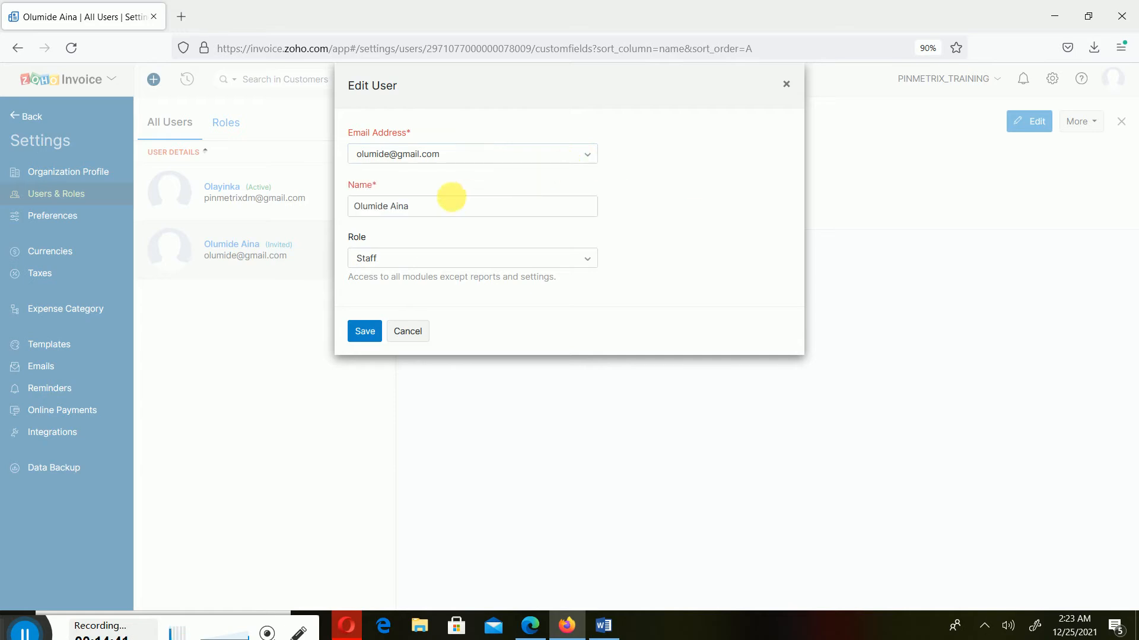
left_click(787, 84)
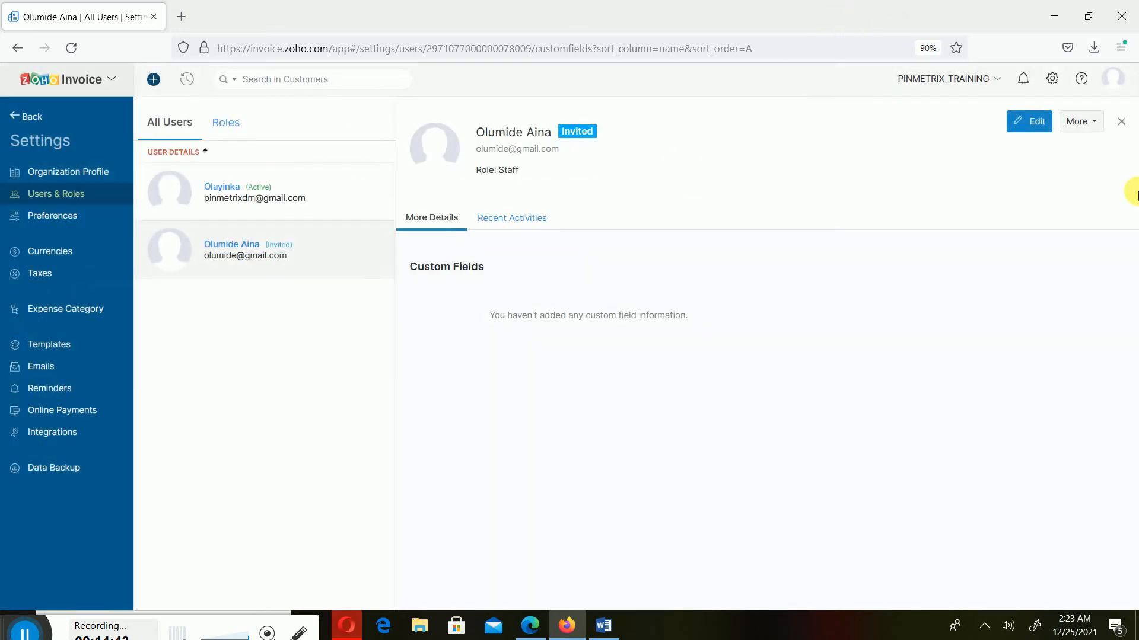
Reopen the invited user's details and bring up the account panel listing organizations
left_click(1120, 122)
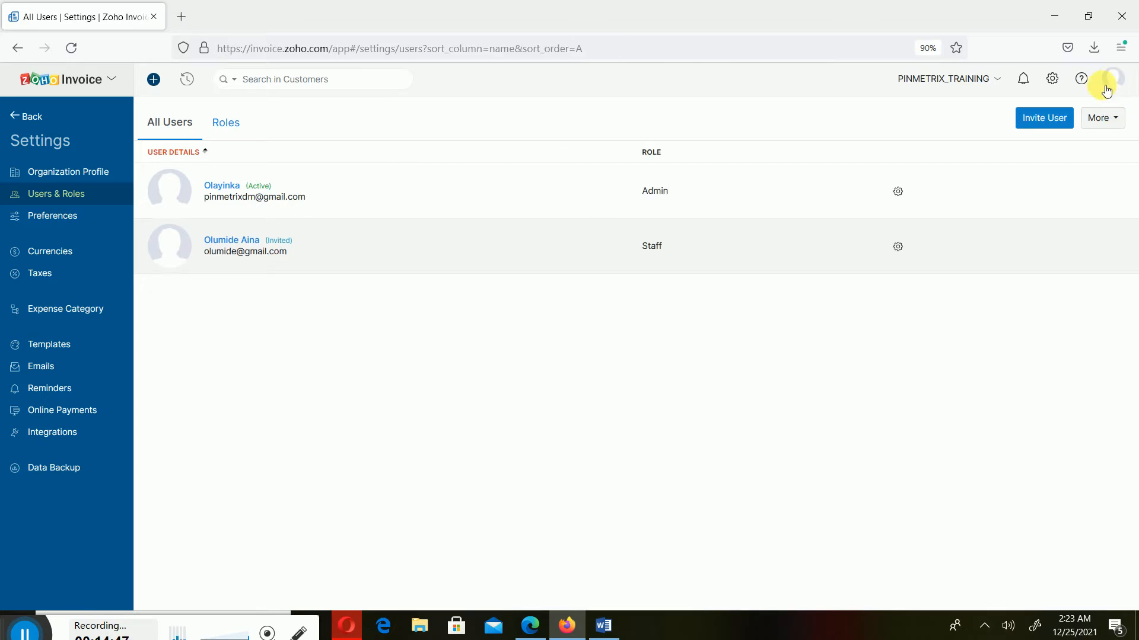
left_click(164, 250)
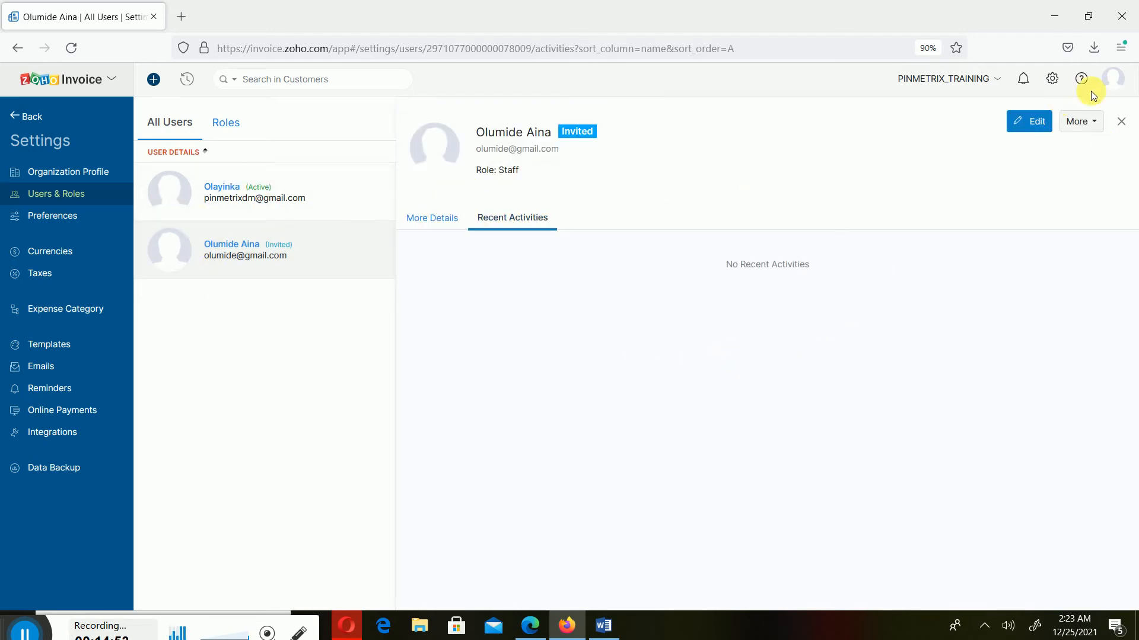
left_click(1112, 77)
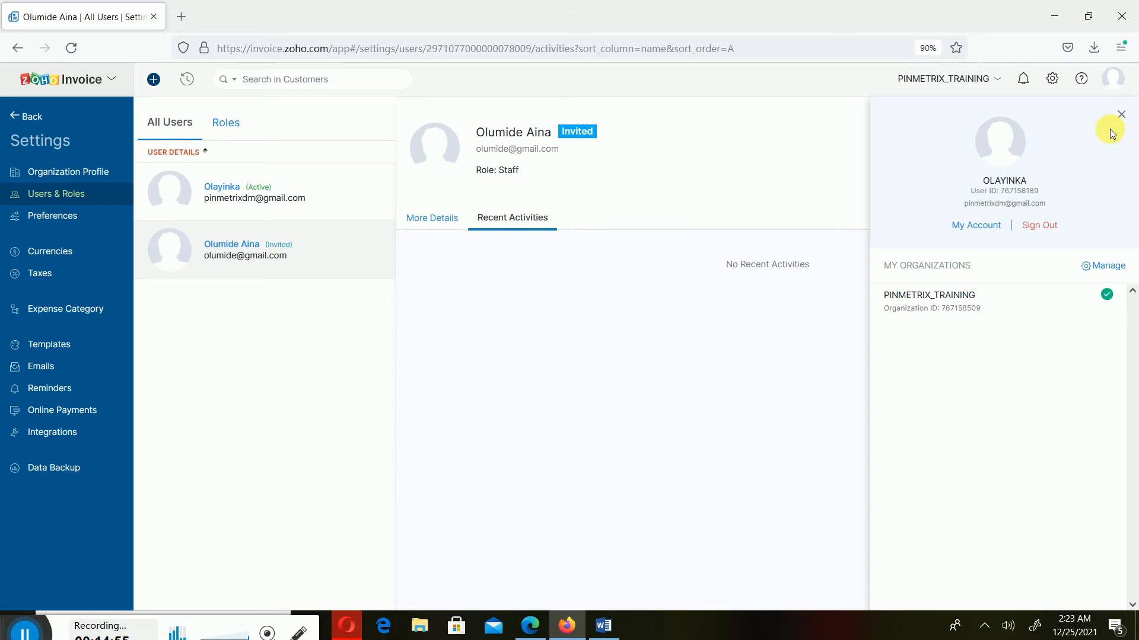
Visit the organizations page, then leave Settings for the All Invoices list with INV-000001
left_click(1091, 265)
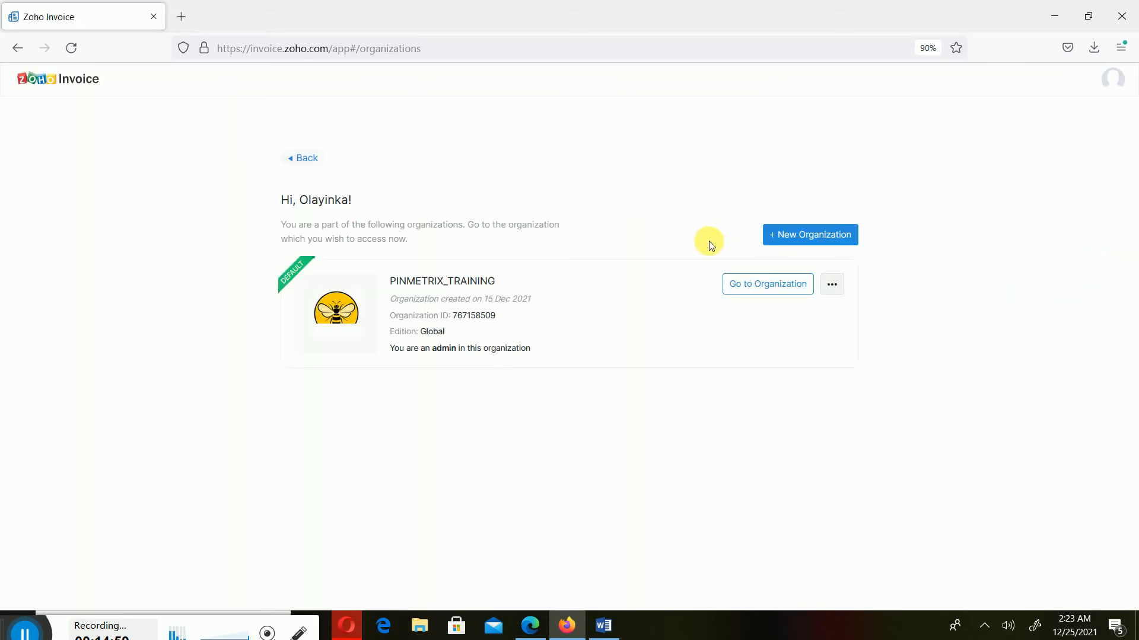
left_click(12, 50)
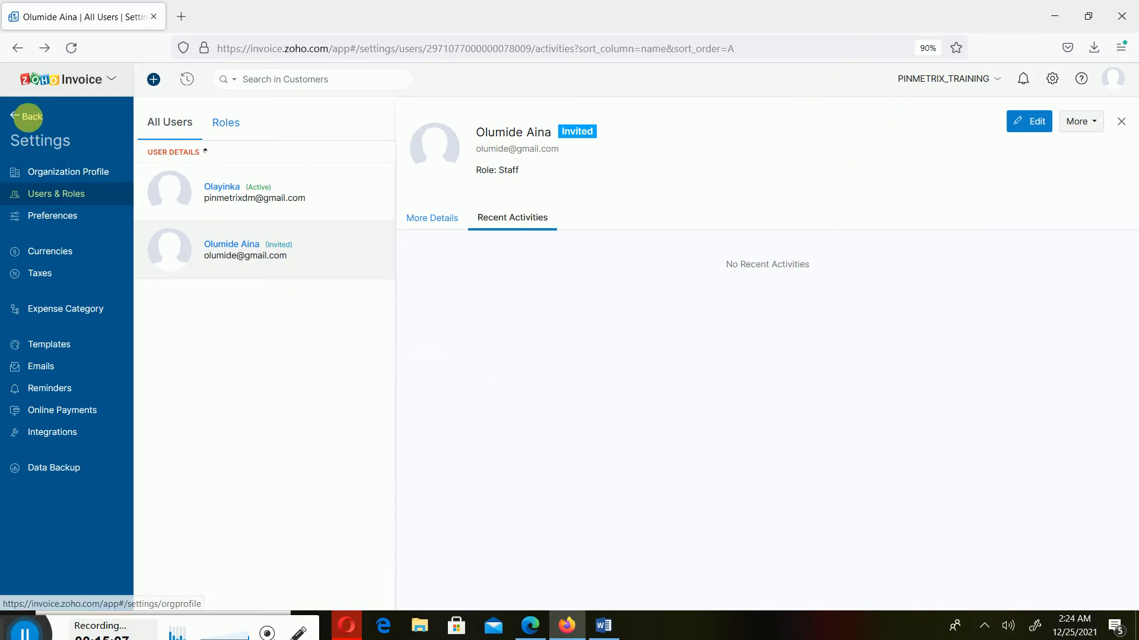
left_click(24, 116)
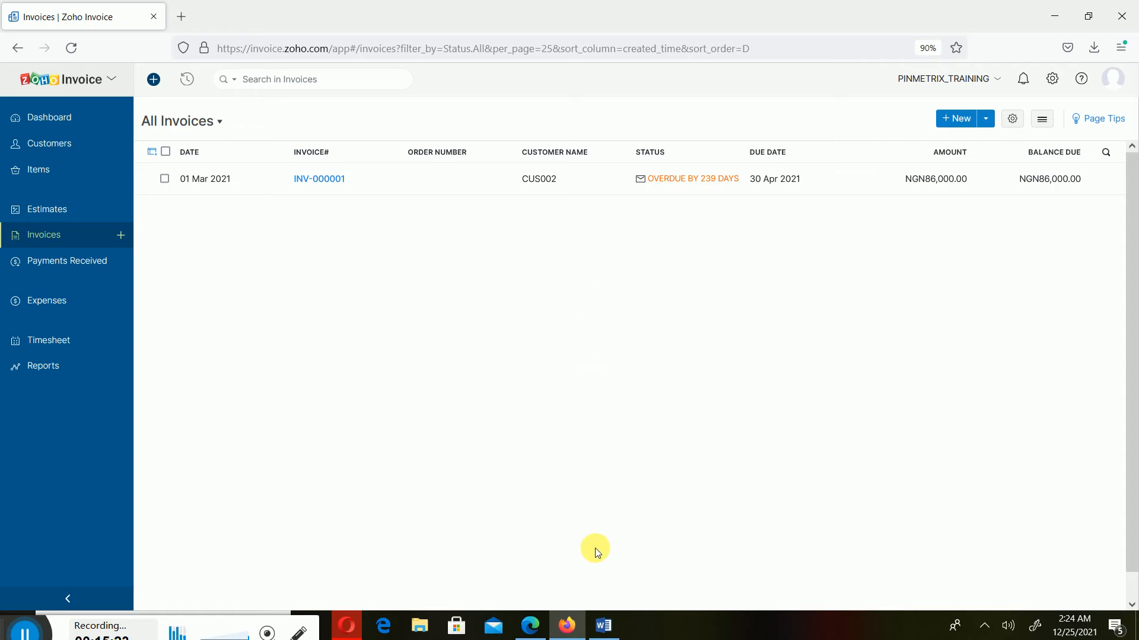
Scroll the Word outline down to the setup topics, then minimize Word to return to Zoho
left_click(606, 628)
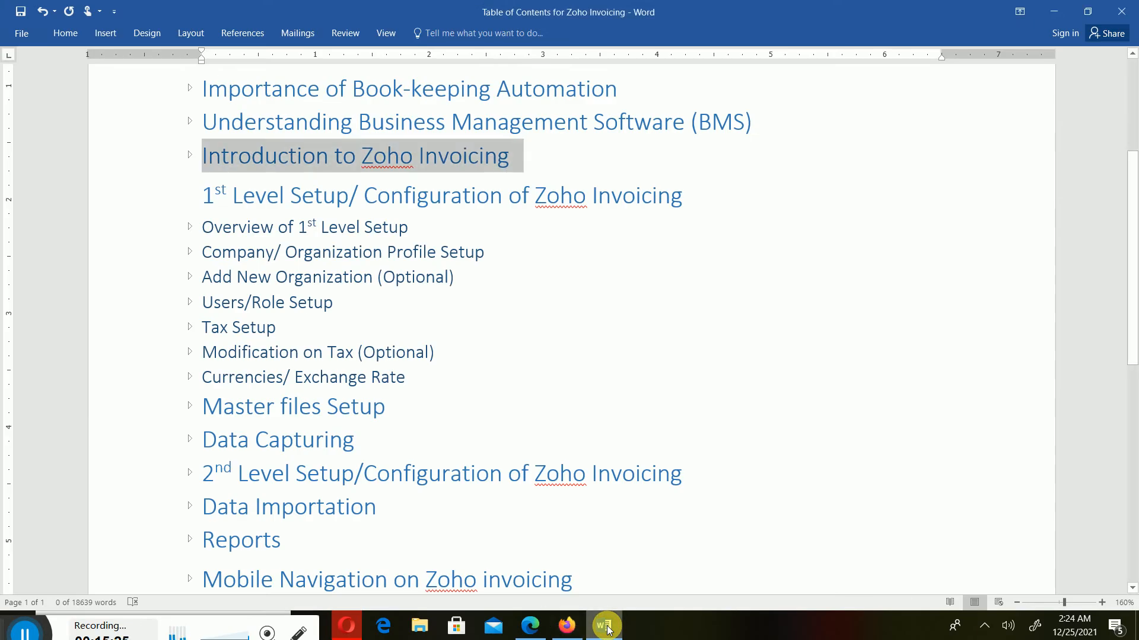
key("Down")
key("Down")
key("Down")
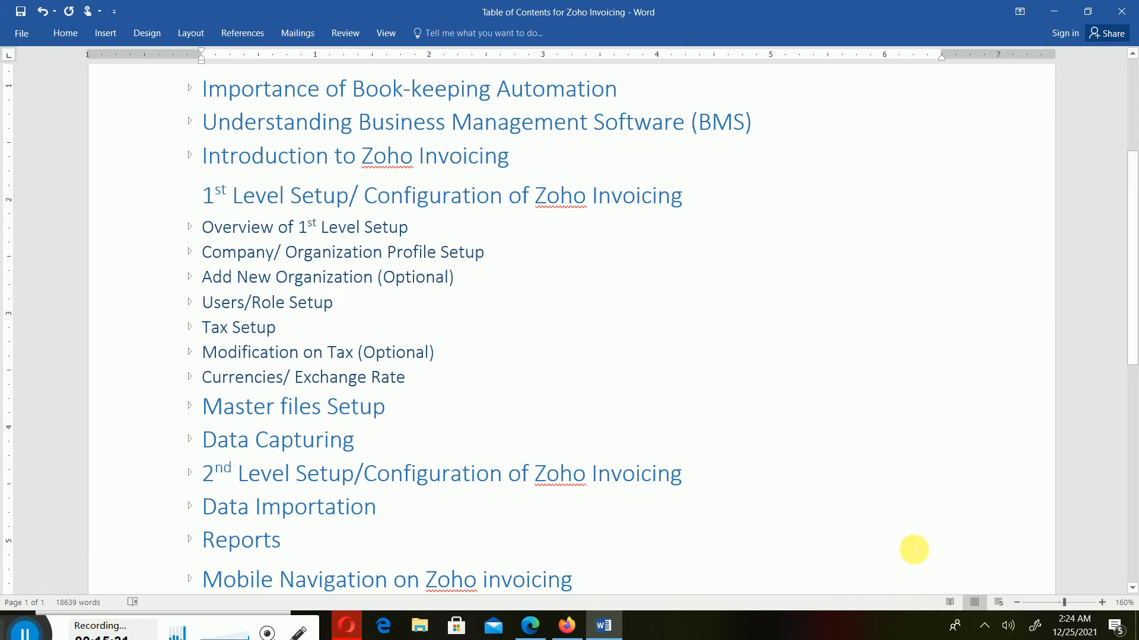
left_click(1066, 7)
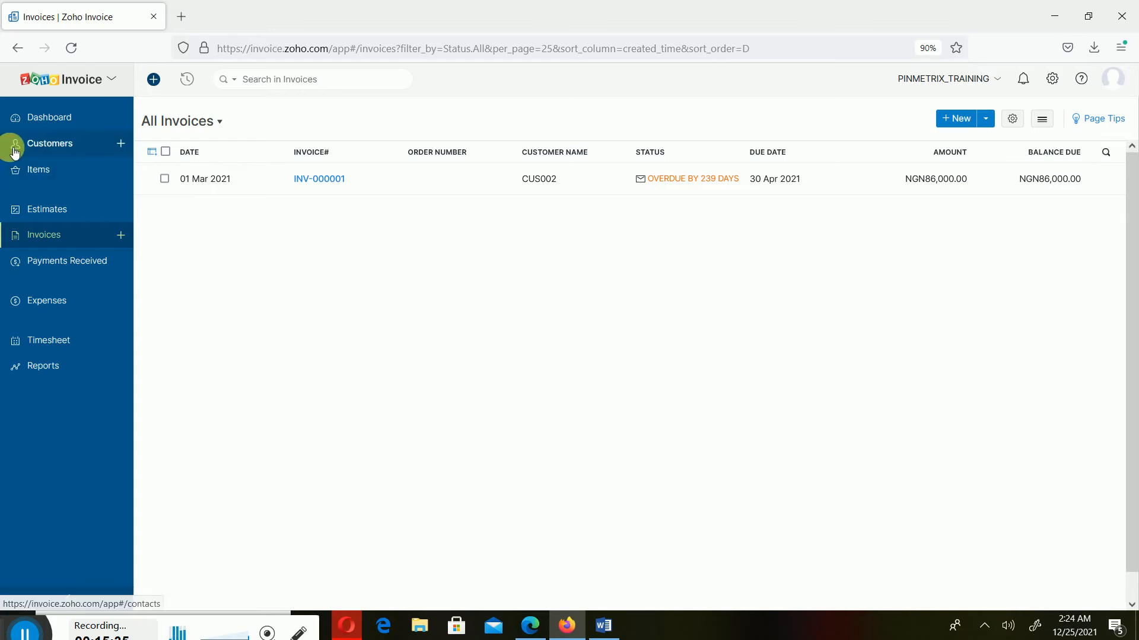
Go through Organization Profile and the account panel to the Manage Organizations page showing PINMETRIX_TRAINING
left_click(1053, 79)
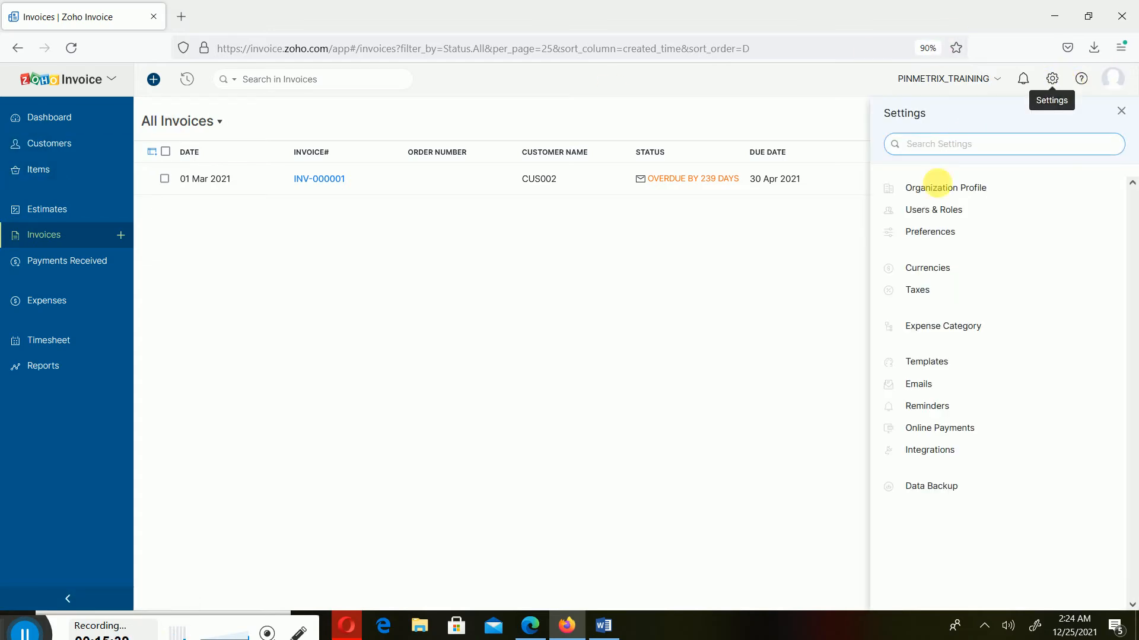
left_click(944, 188)
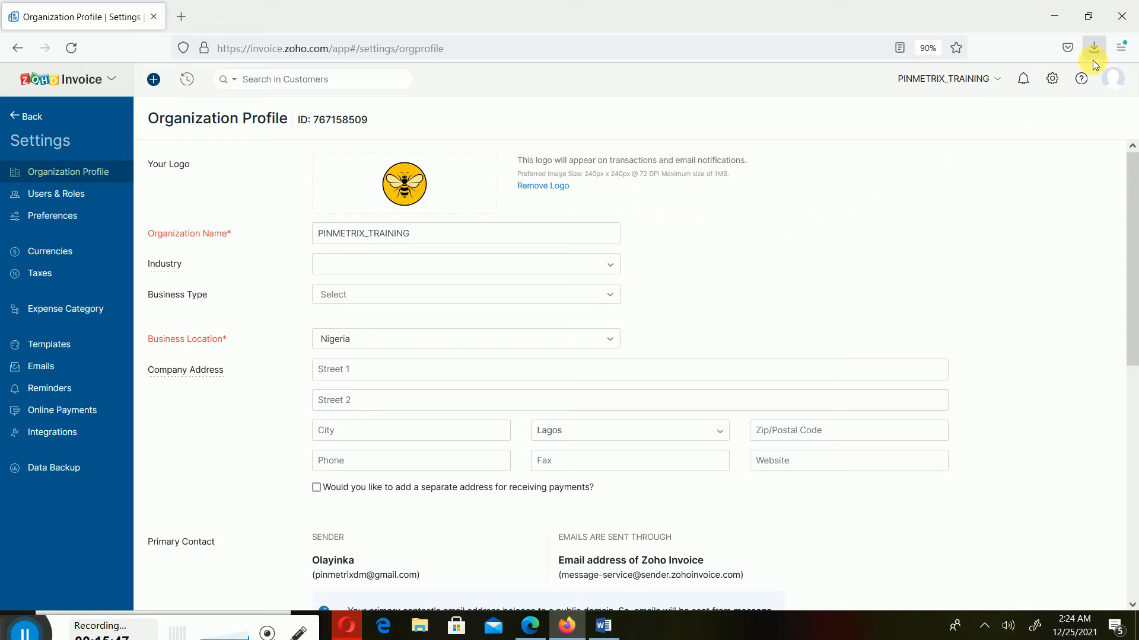
left_click(1115, 80)
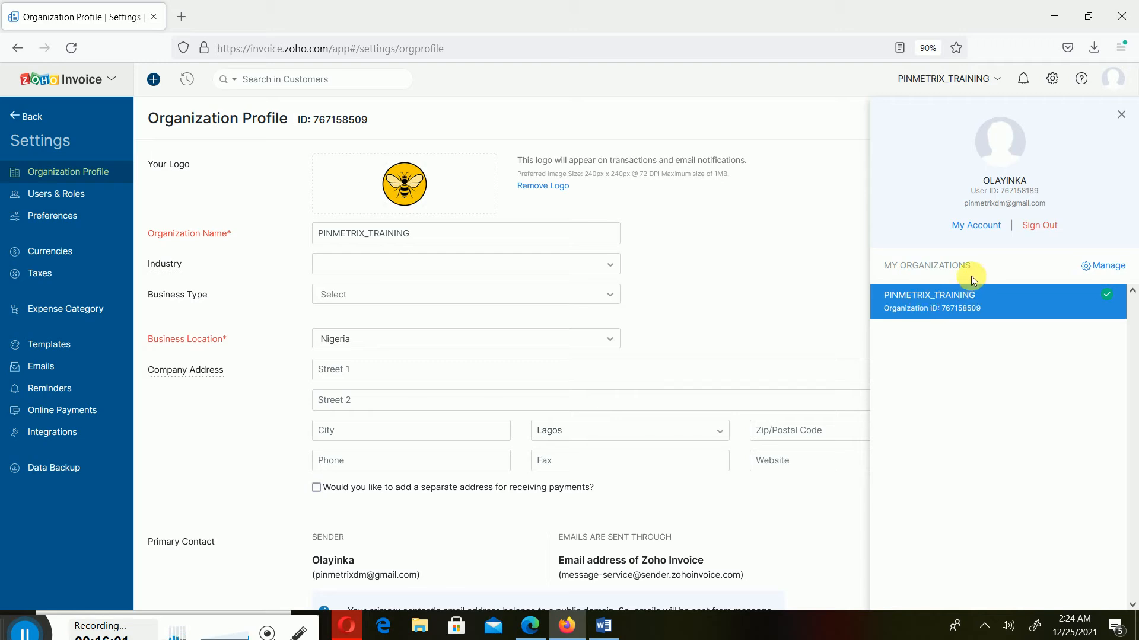
left_click(1112, 268)
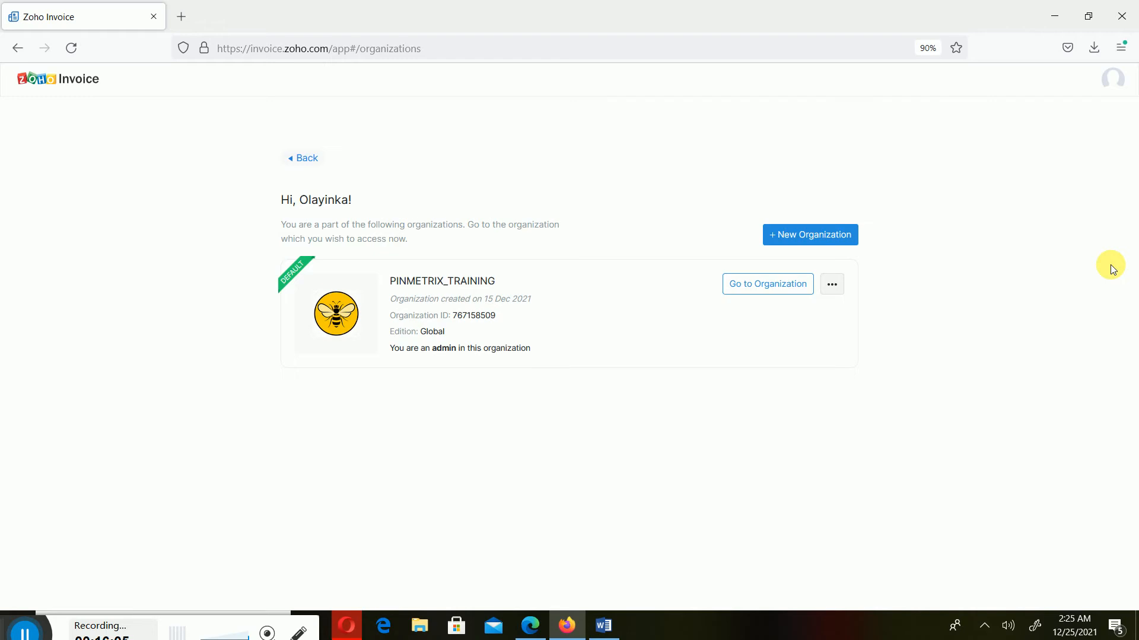
Start a new organization without cloning settings, opening the blank Organization Setup form
left_click(821, 238)
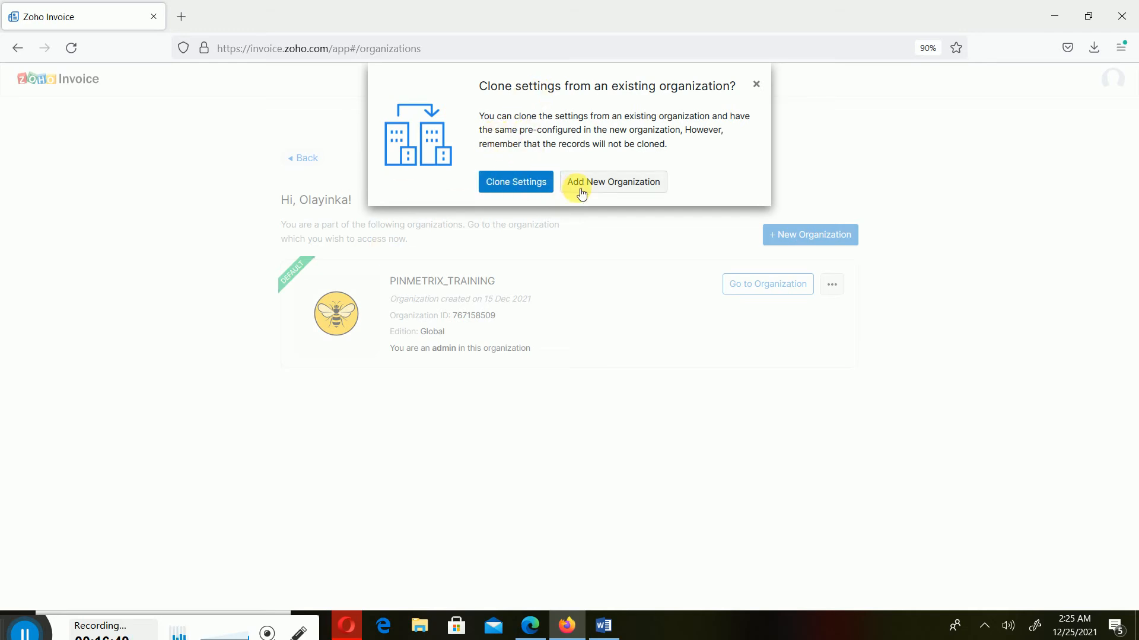
left_click(642, 182)
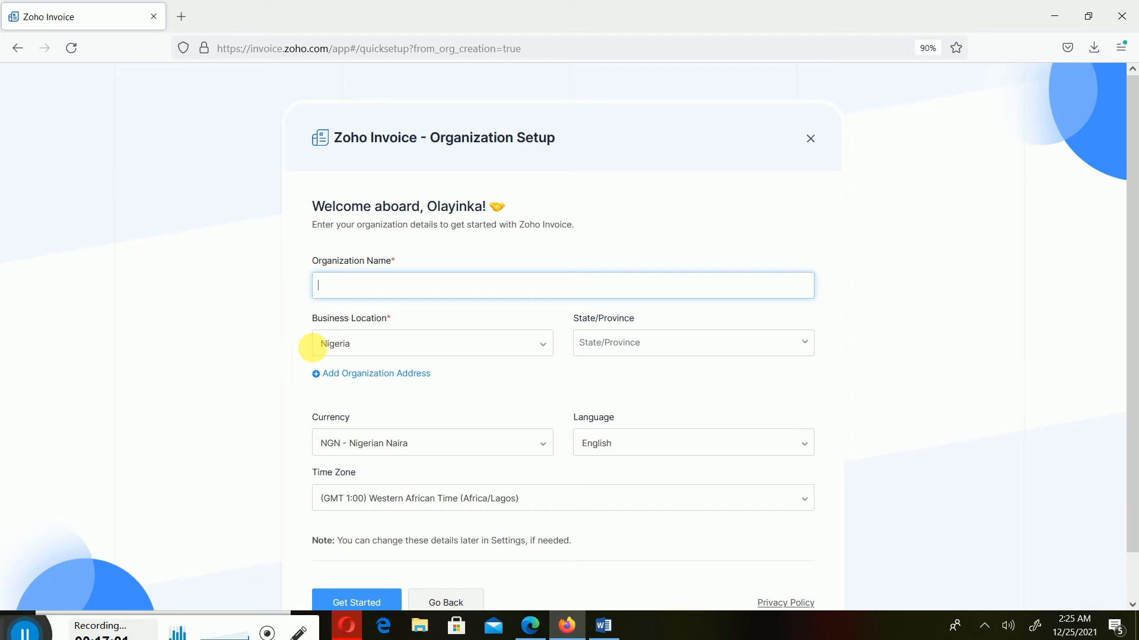
scroll(508, 301, "down", 1)
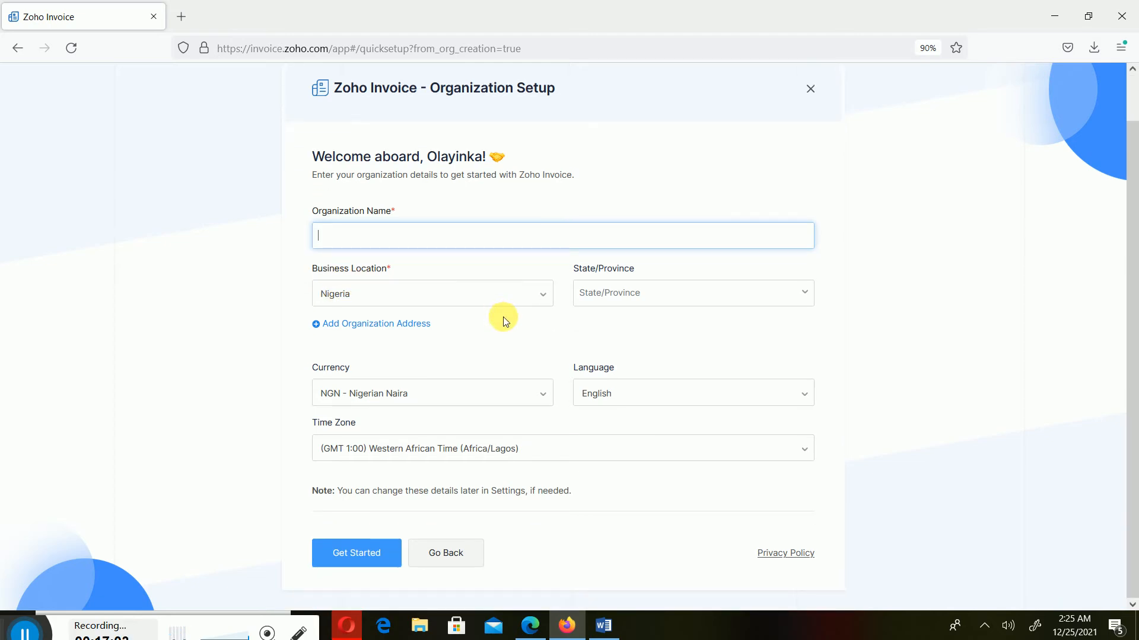
Leave the unfinished setup form and return to the PINMETRIX_TRAINING Organization Profile, glancing at Word
scroll(551, 459, "up", 1)
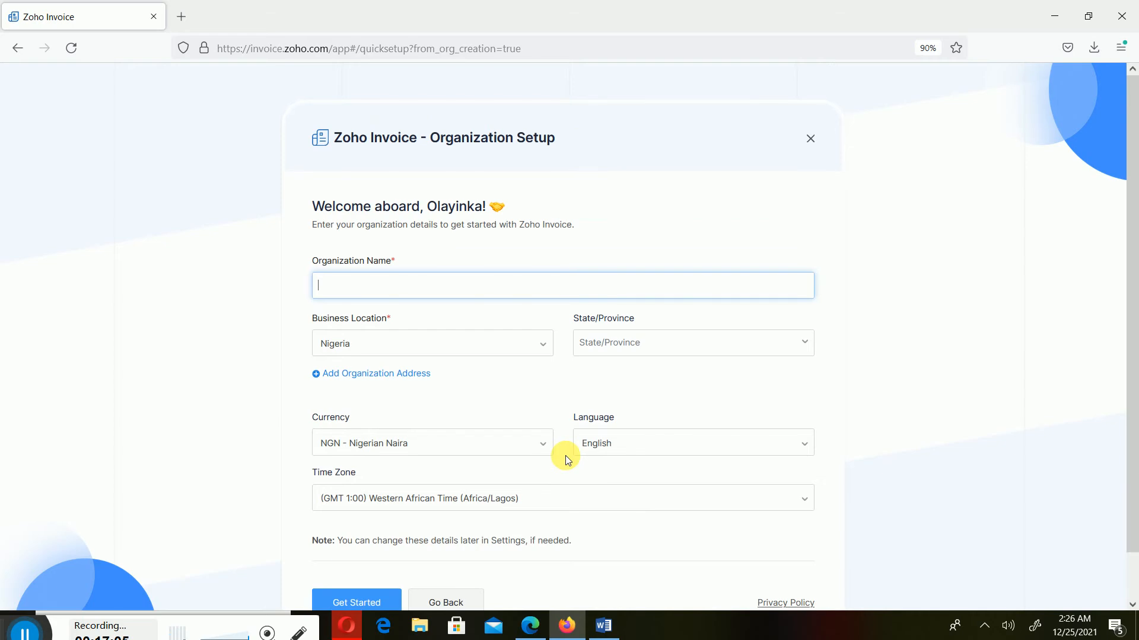
scroll(563, 456, "down", 1)
left_click(450, 550)
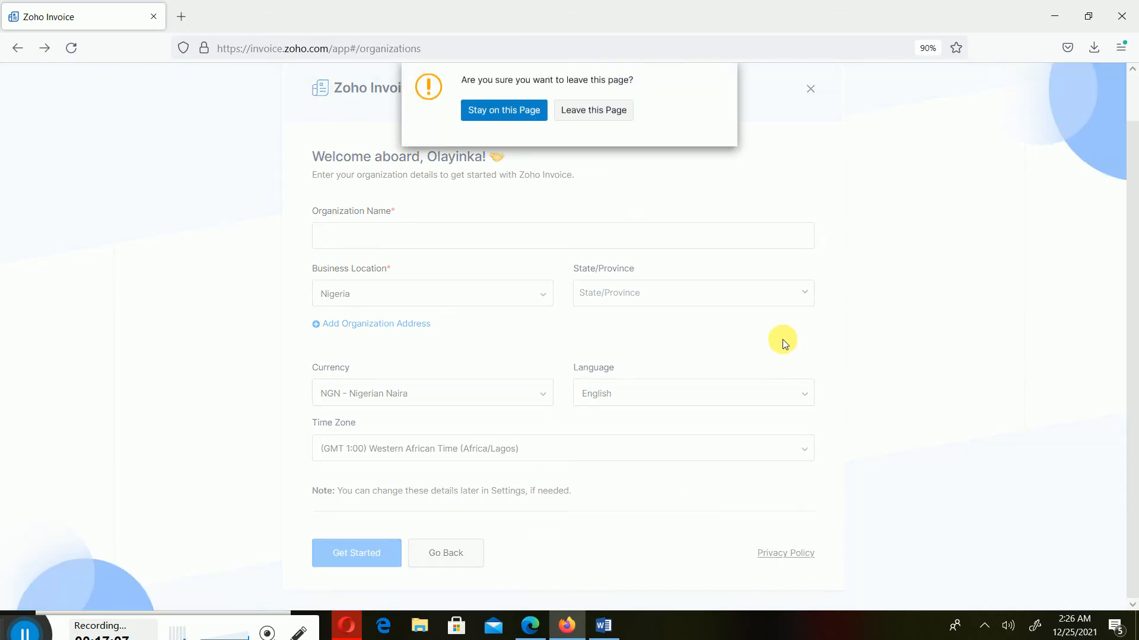
left_click(617, 115)
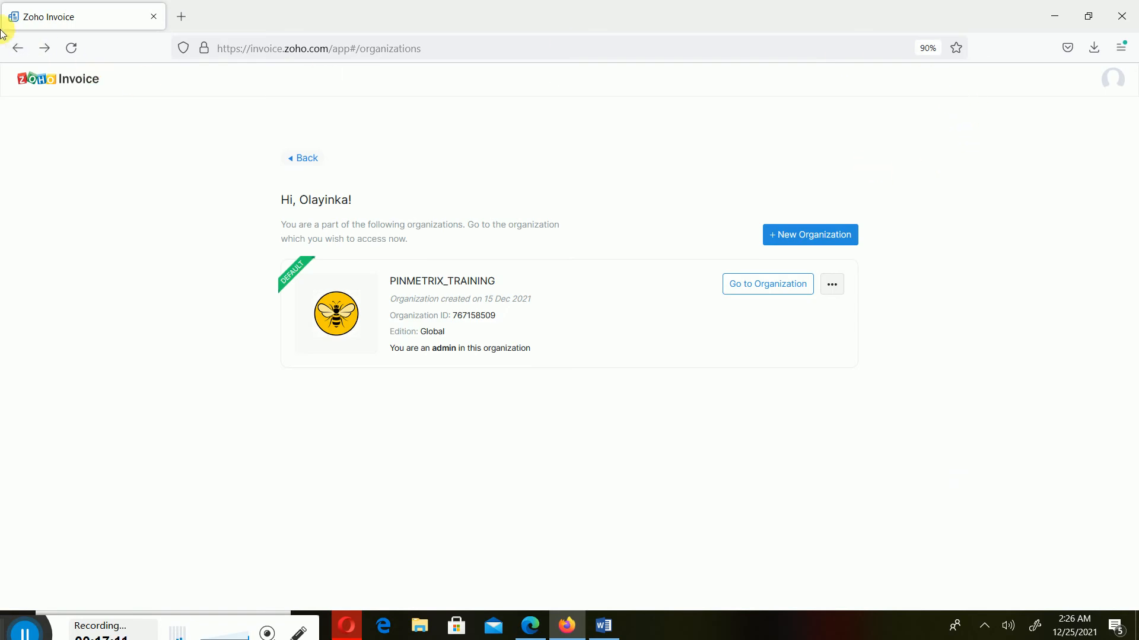
left_click(18, 47)
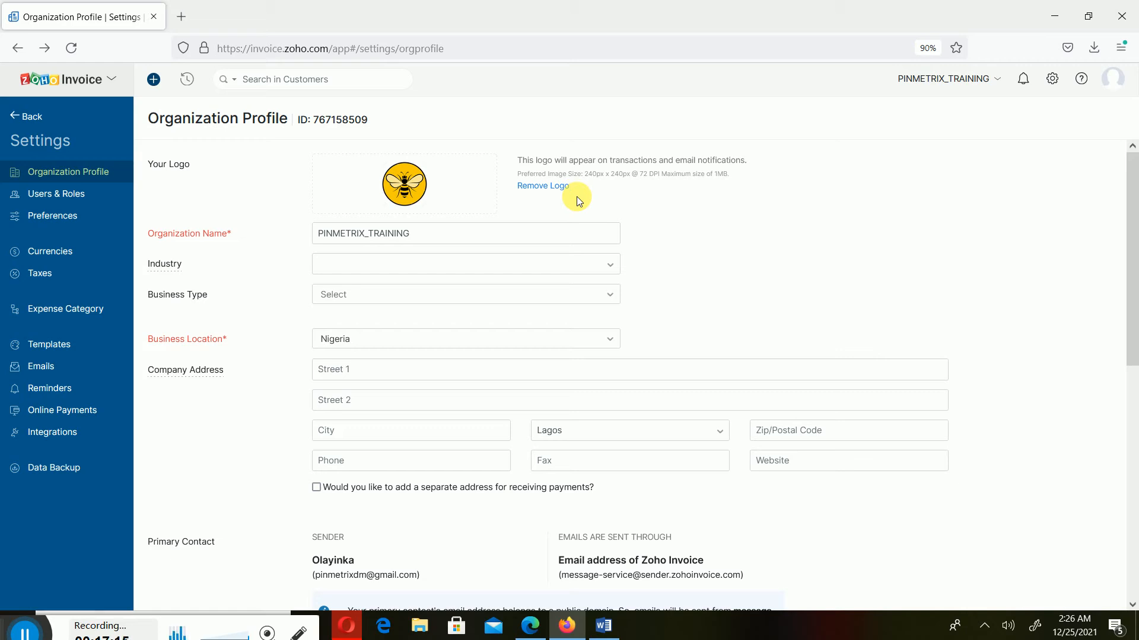
left_click(604, 625)
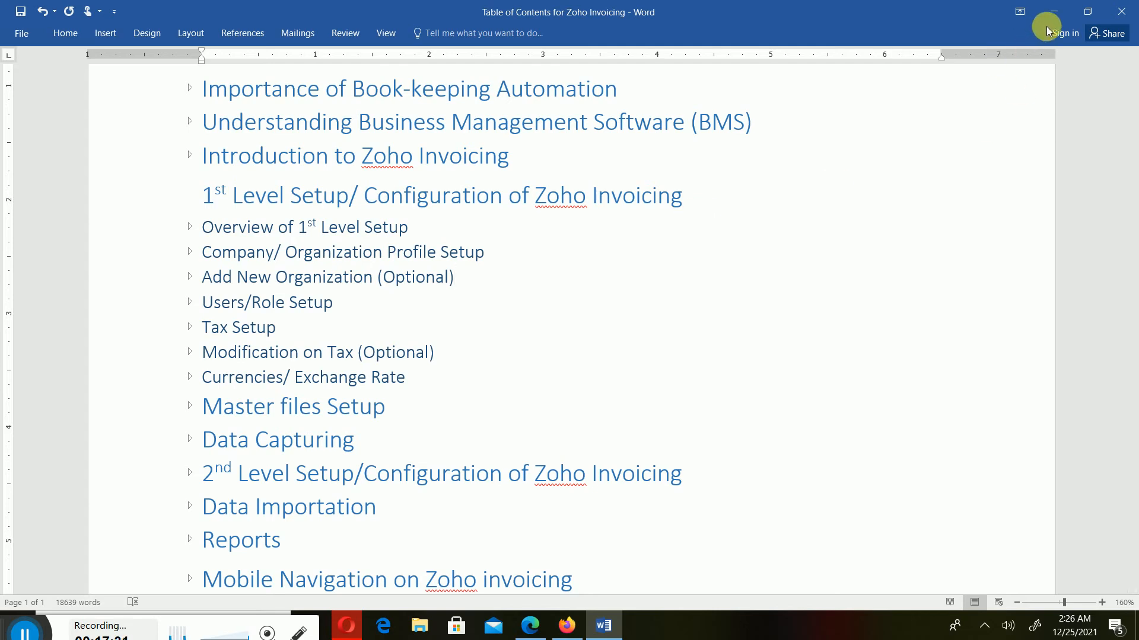
left_click(566, 626)
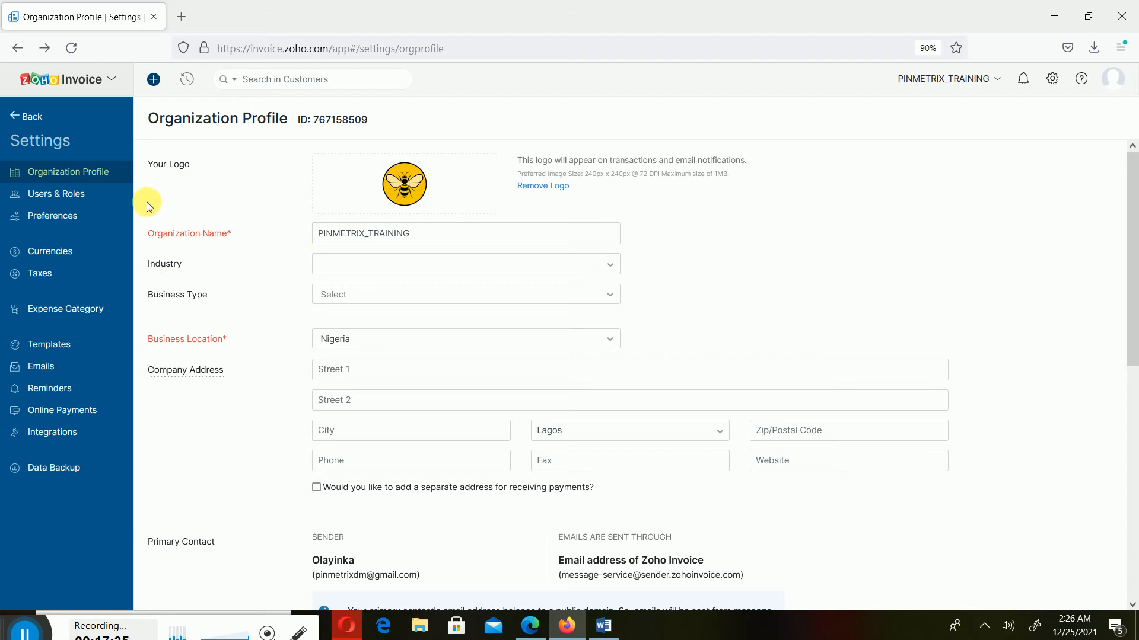
Open the 7.5% VAT rate for editing, try the compound tax option, then cancel unchanged
left_click(49, 279)
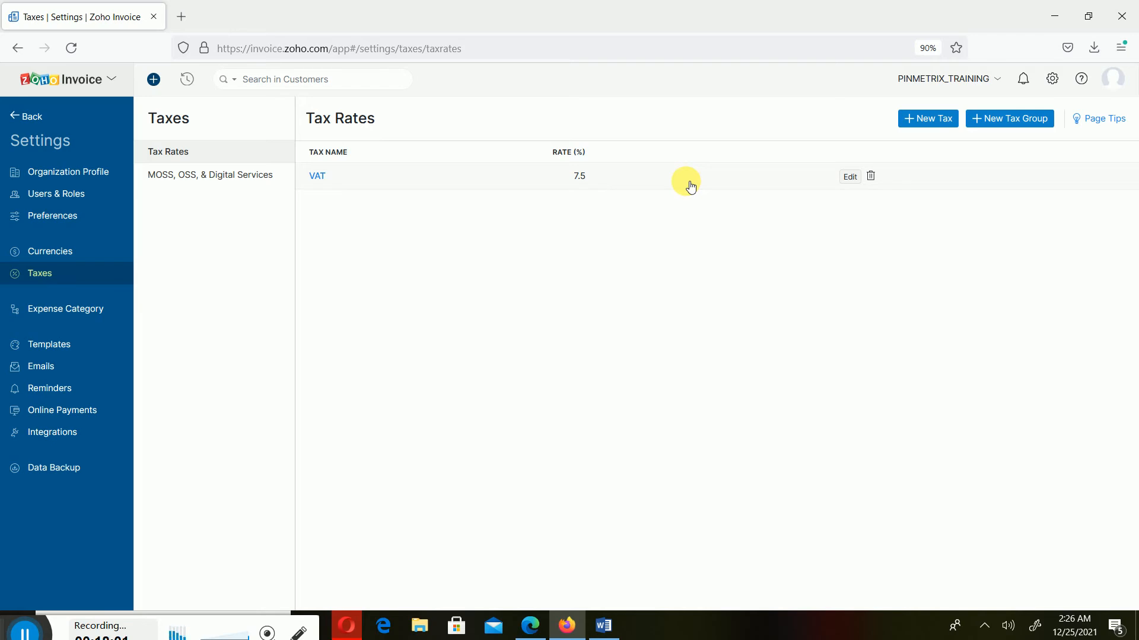
left_click(848, 176)
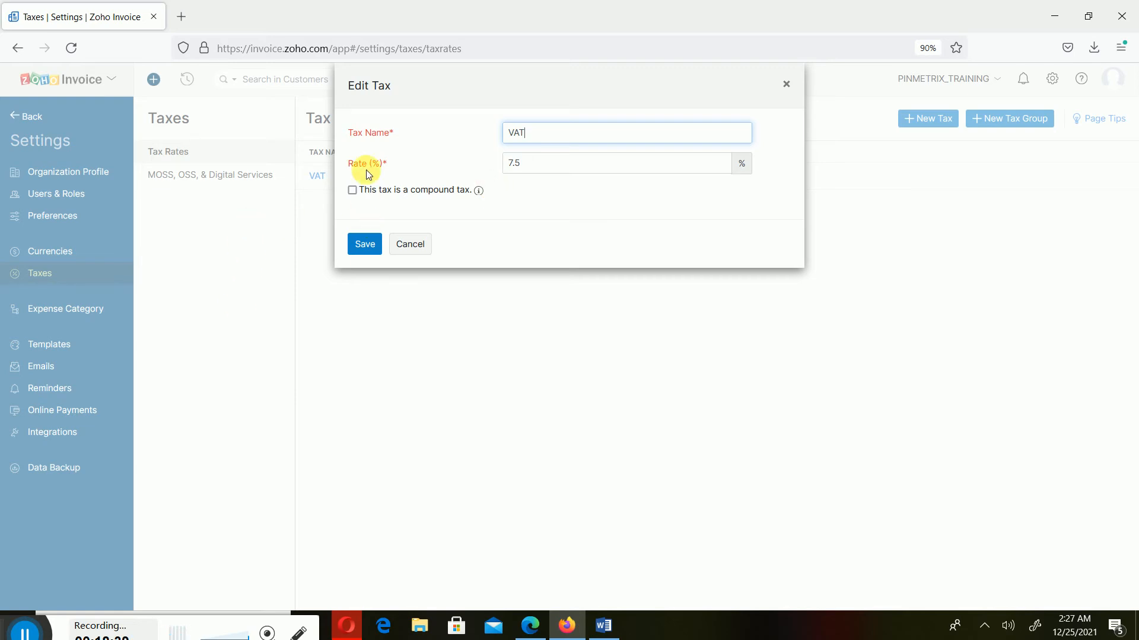
left_click(352, 190)
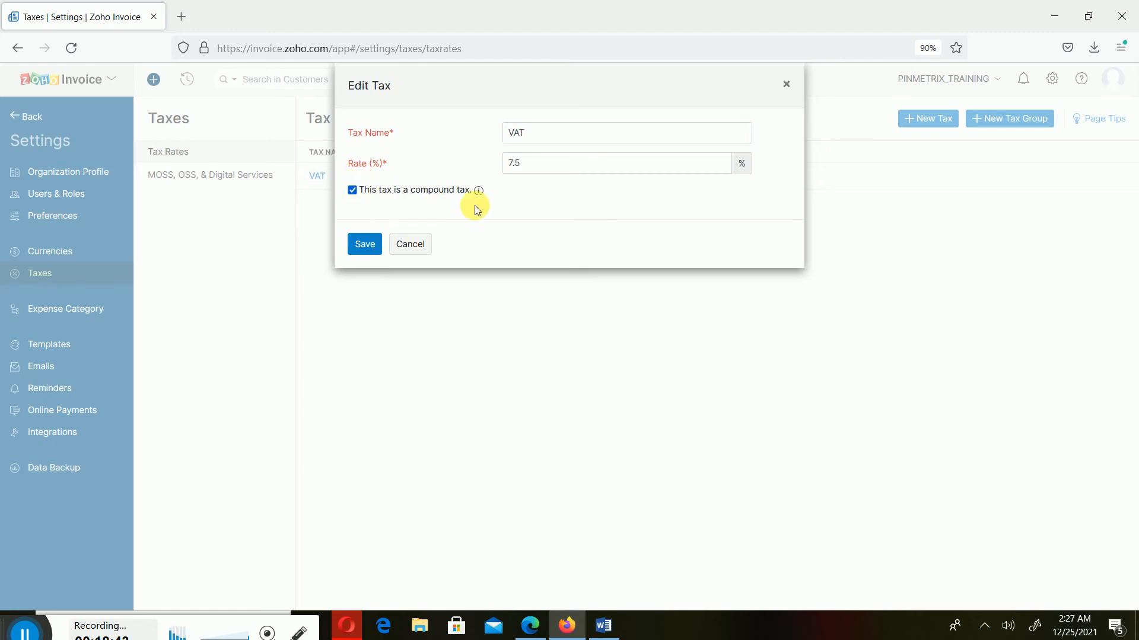
left_click(413, 243)
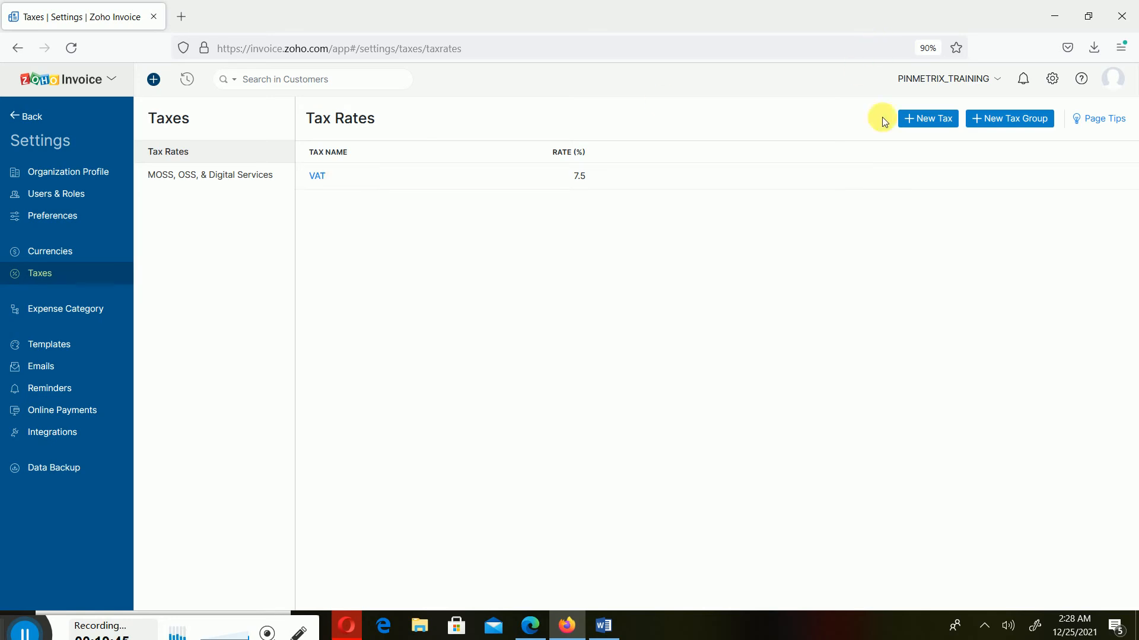
Start a new tax and discard the blank form, keeping VAT at 7.5 as the only tax
left_click(930, 118)
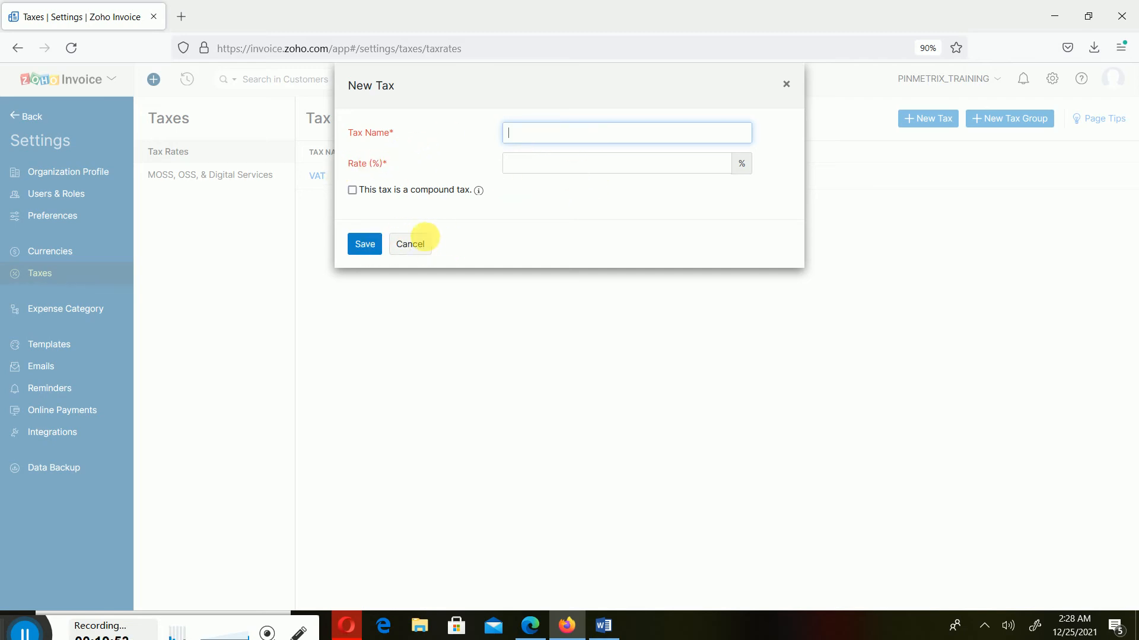
left_click(411, 245)
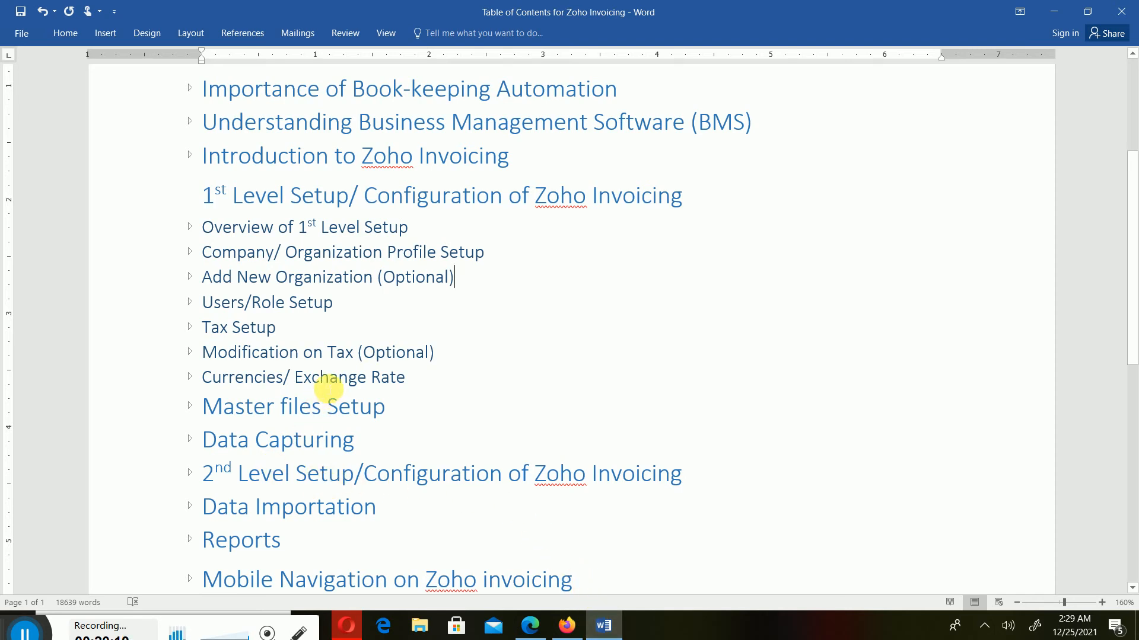
Check the VAT rate of 7.5 without saving changes, and glance at the Word table of contents
left_click(608, 623)
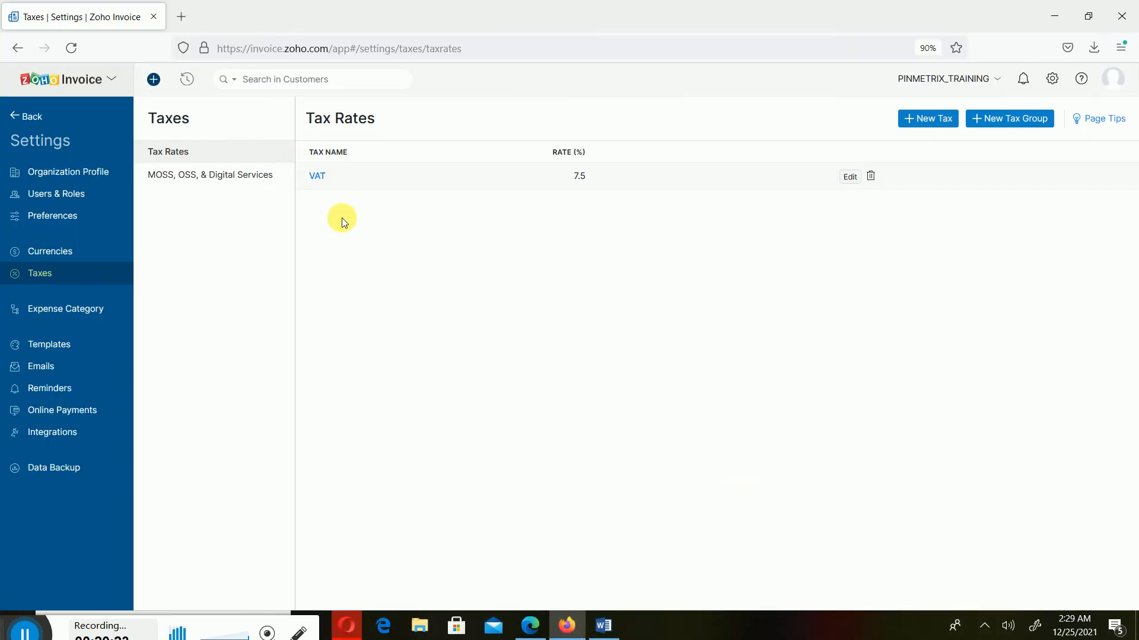
left_click(849, 179)
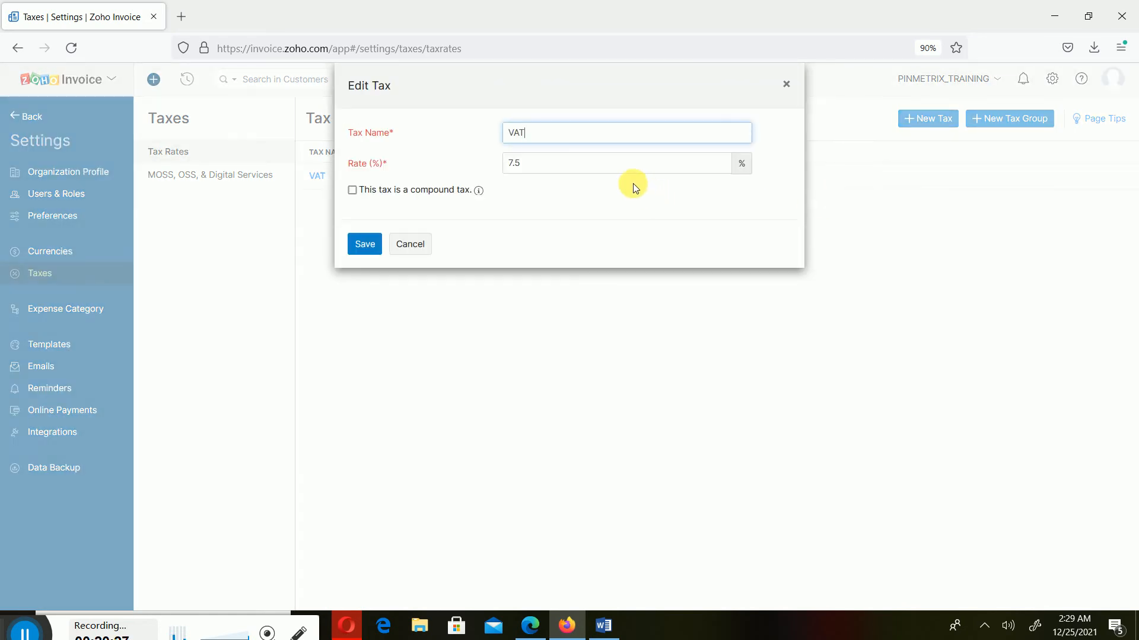
left_click(590, 162)
left_click(415, 245)
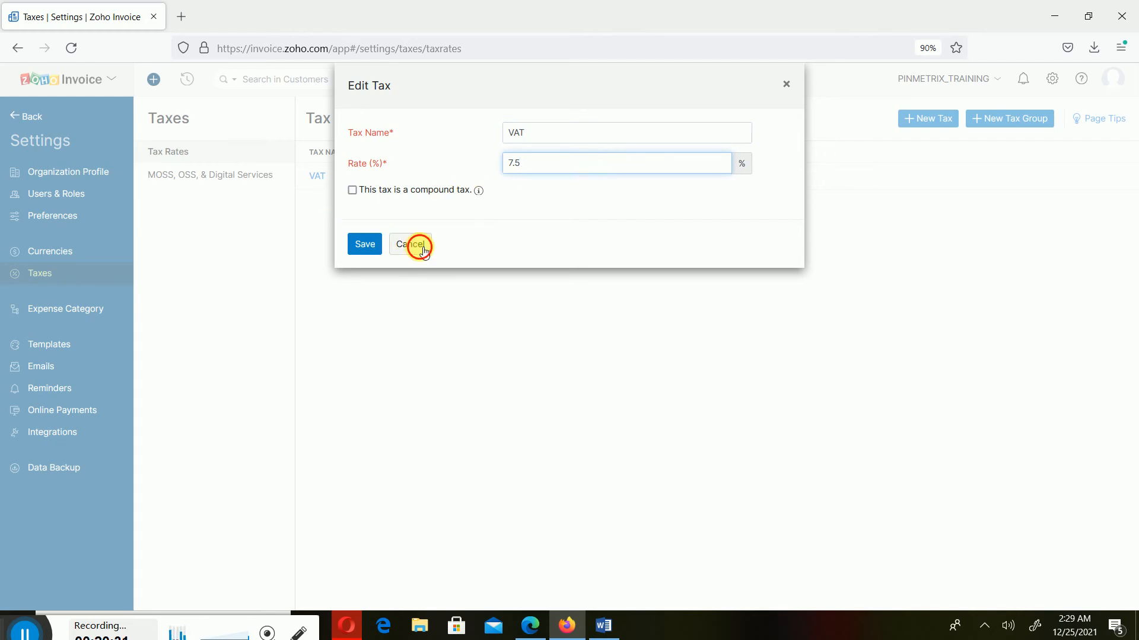
mouse_move(829, 180)
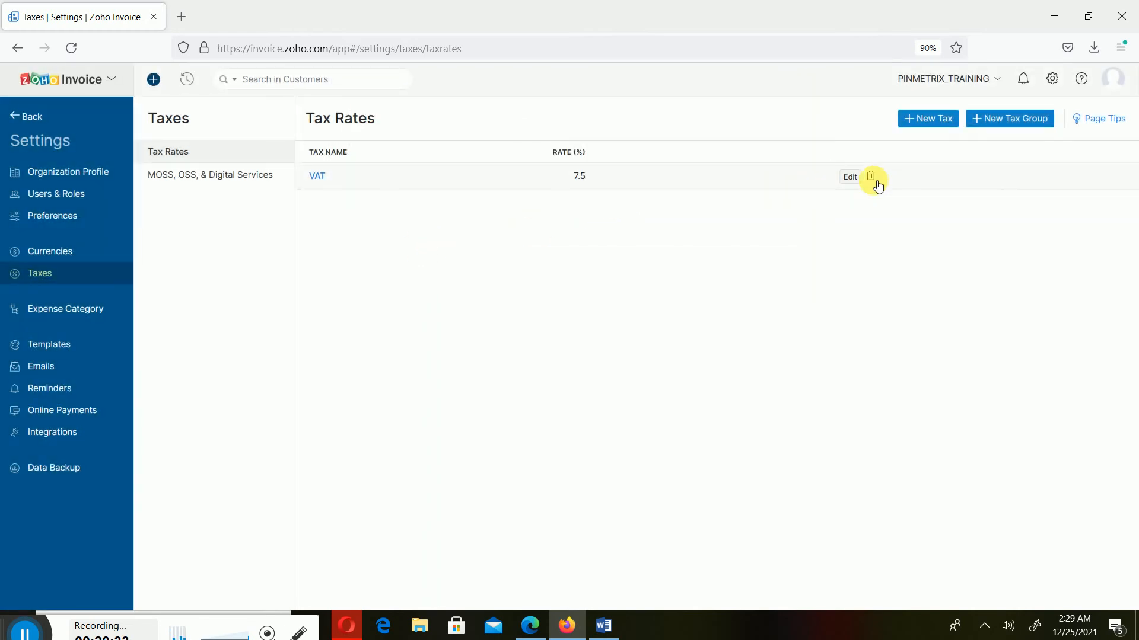
left_click(604, 626)
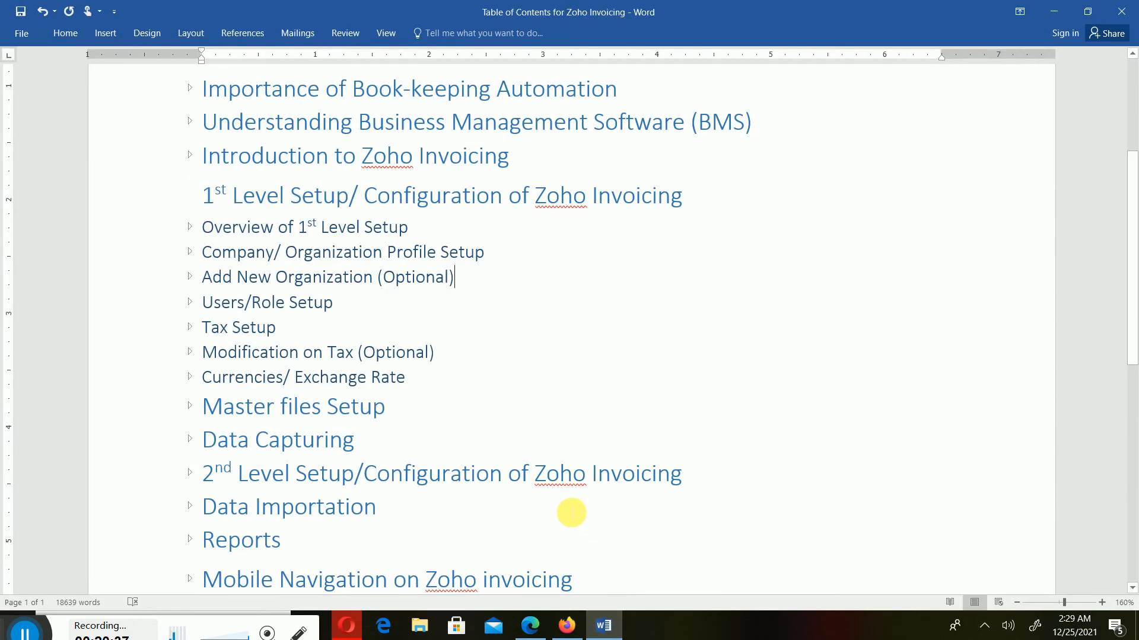
left_click(1054, 11)
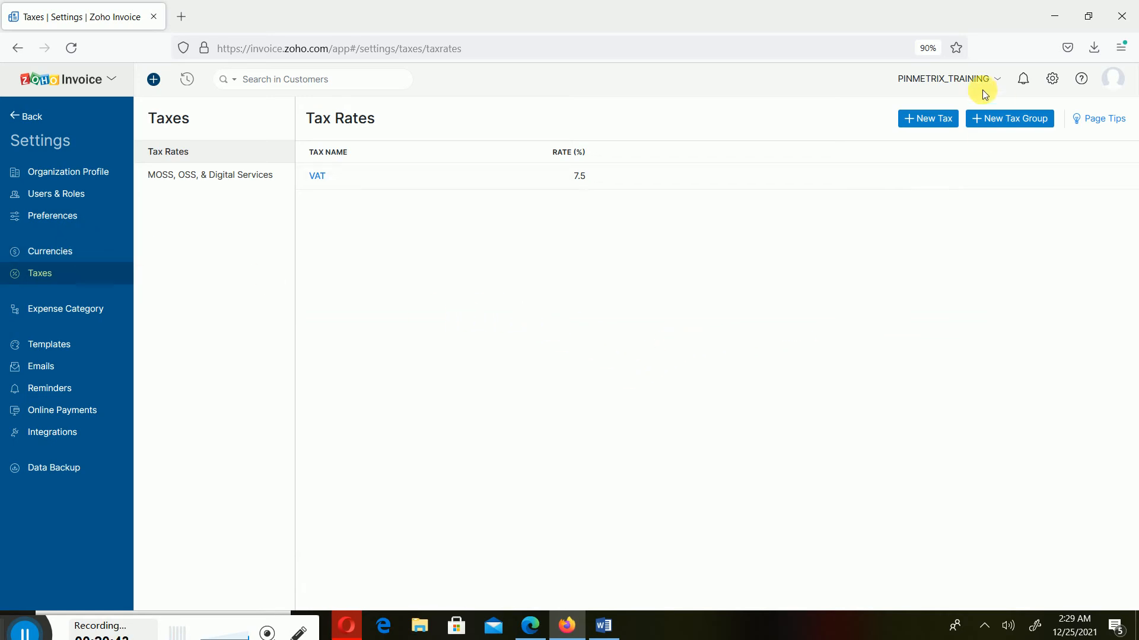
In Currencies, start a new currency and pick NGN - Nigerian Naira as its code
left_click(56, 256)
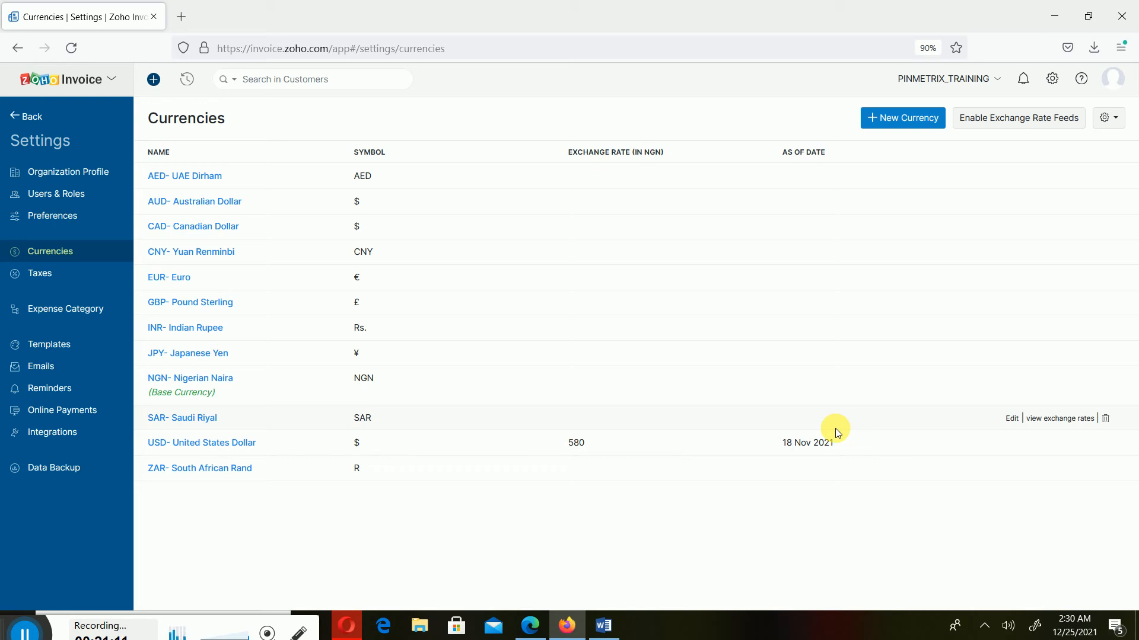
left_click(890, 118)
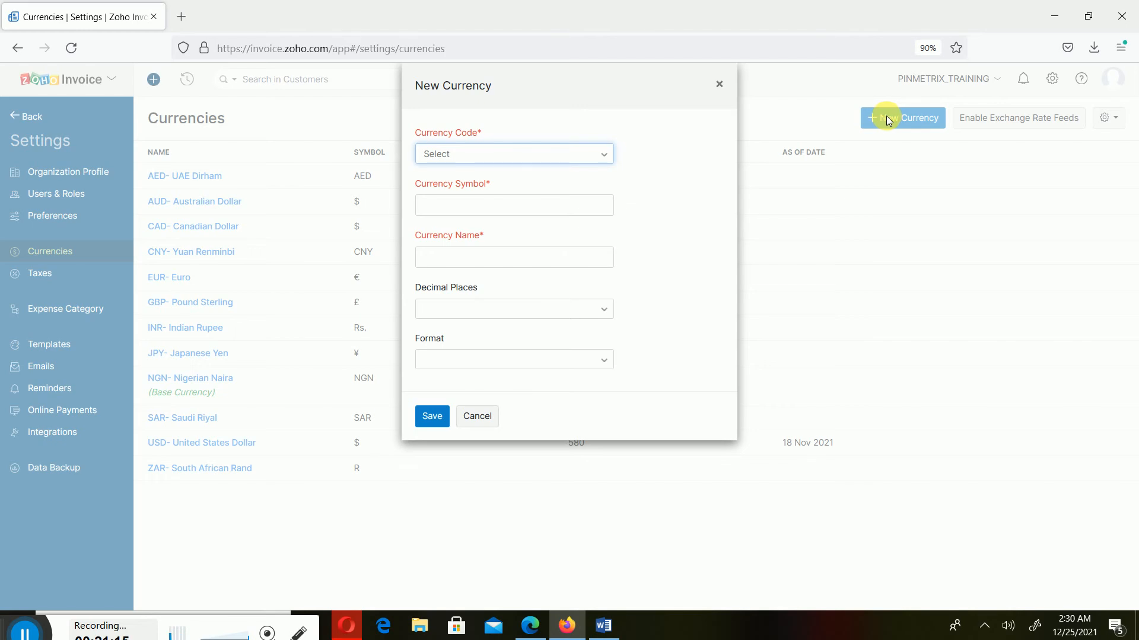
left_click(459, 158)
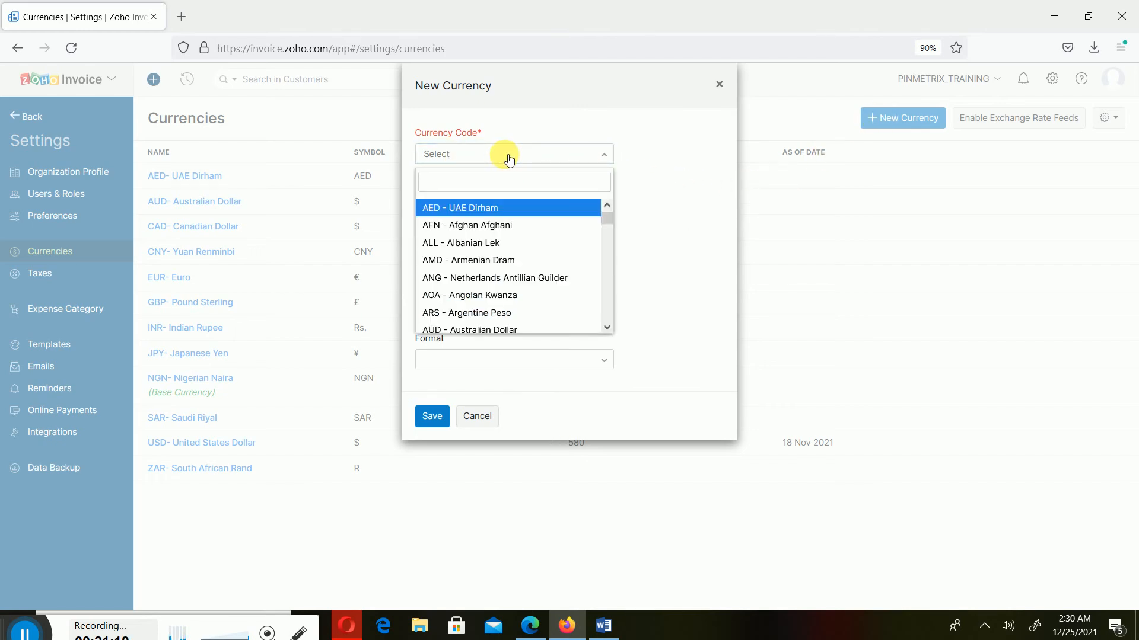
left_click(693, 188)
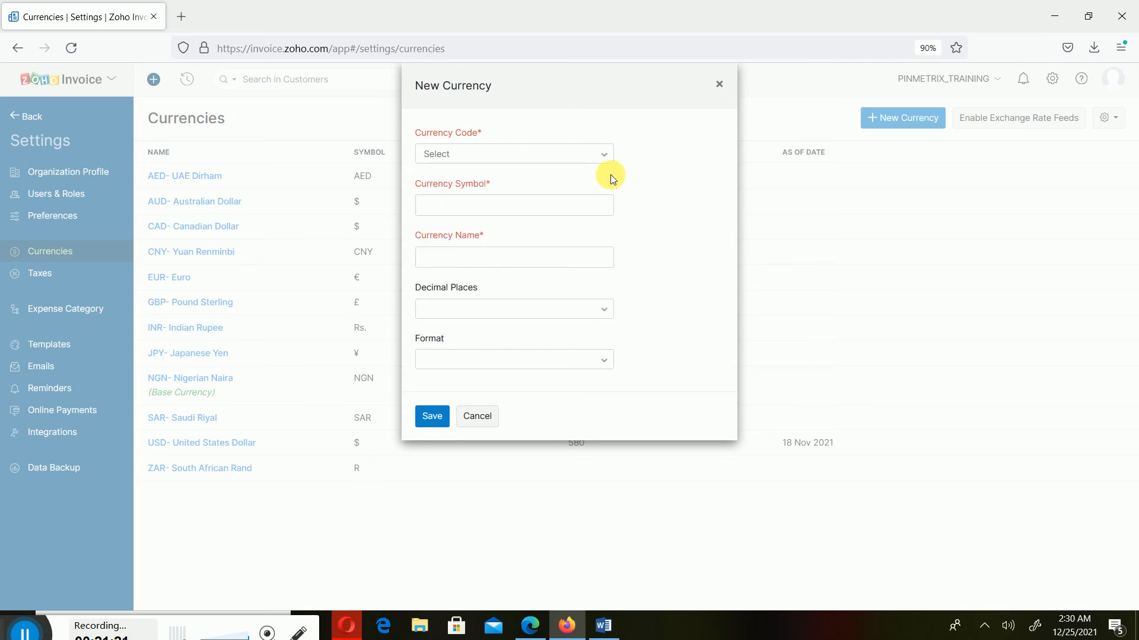
left_click(504, 155)
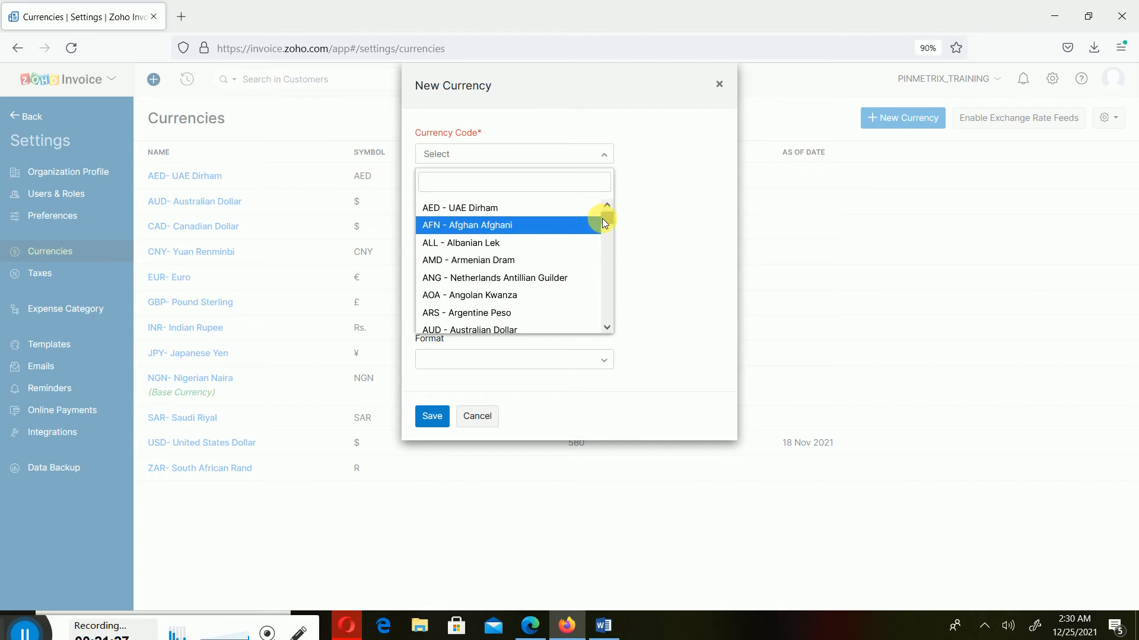
left_click_drag(610, 219, 628, 296)
left_click(693, 239)
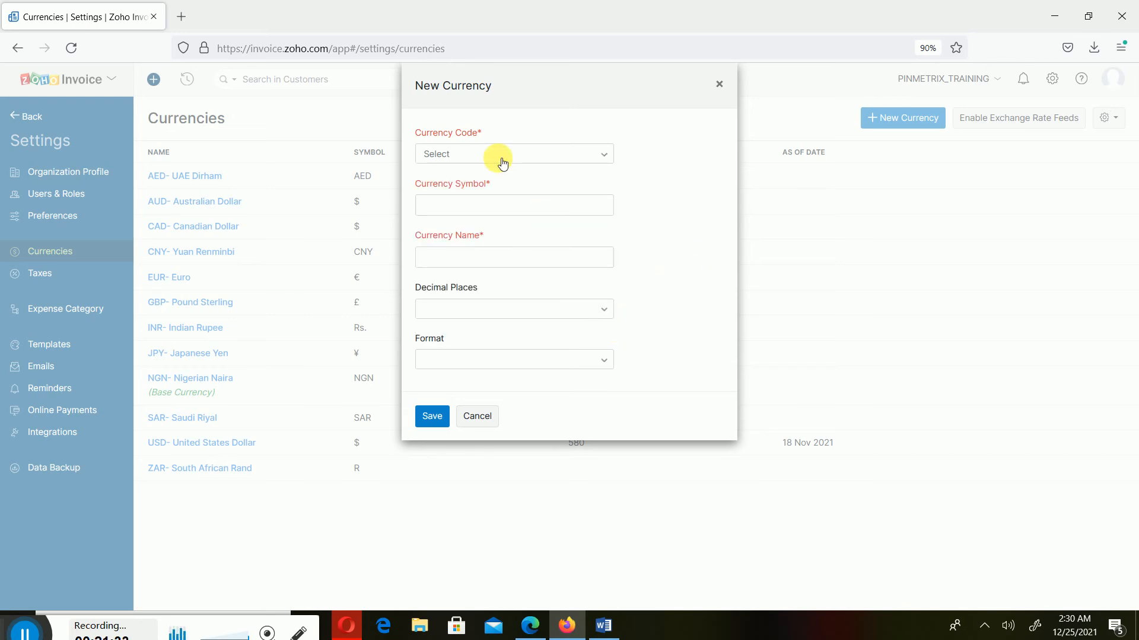
left_click(513, 153)
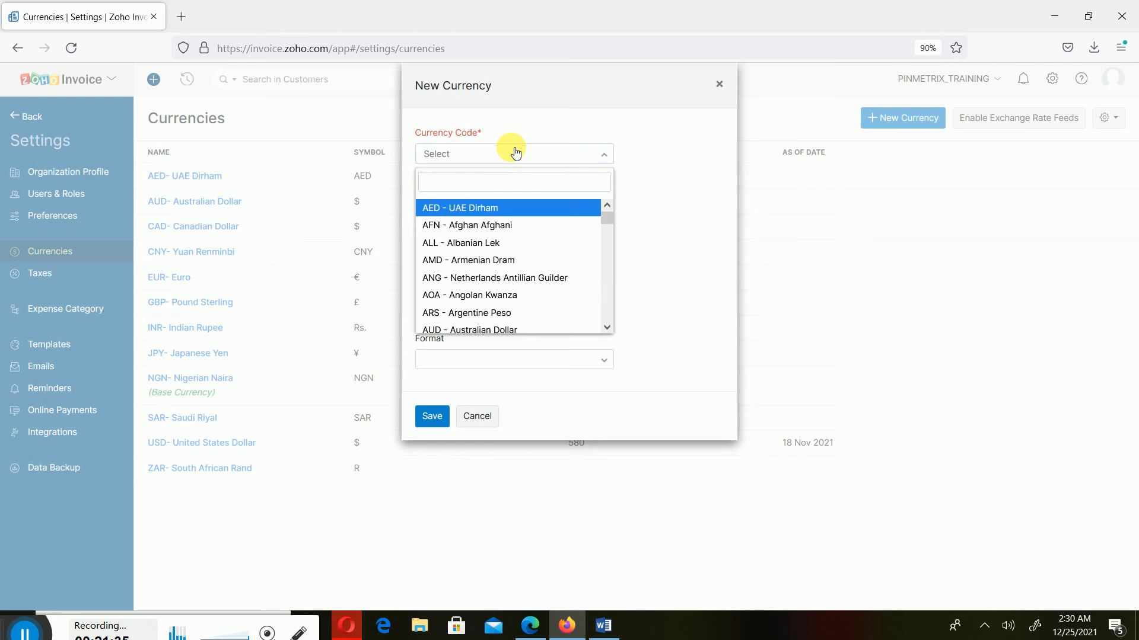
type("ngn")
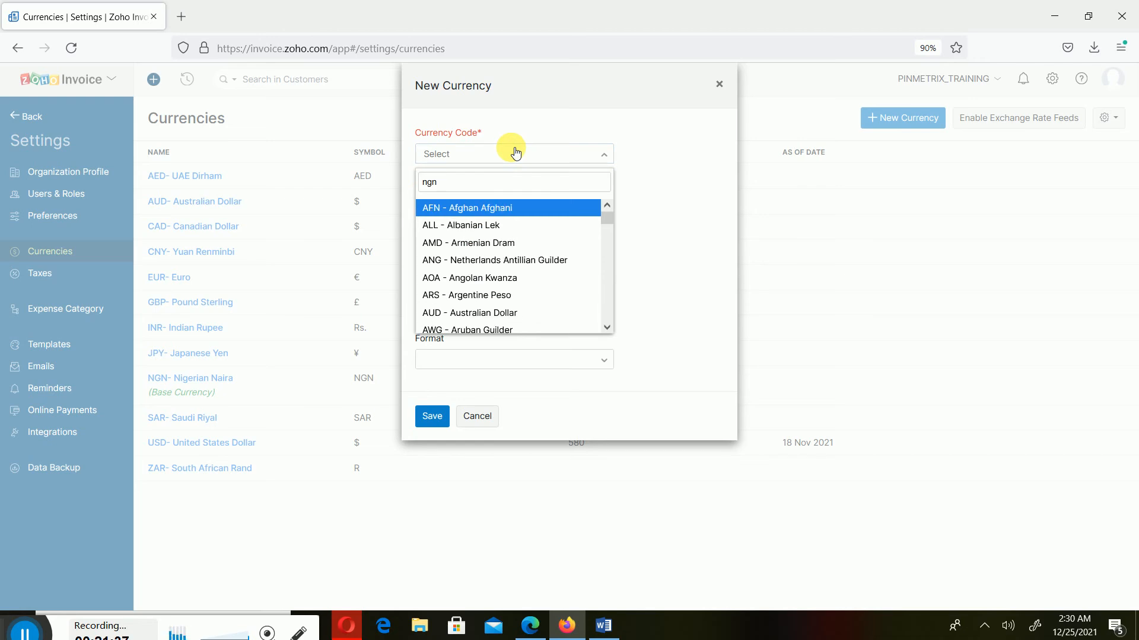
key("Return")
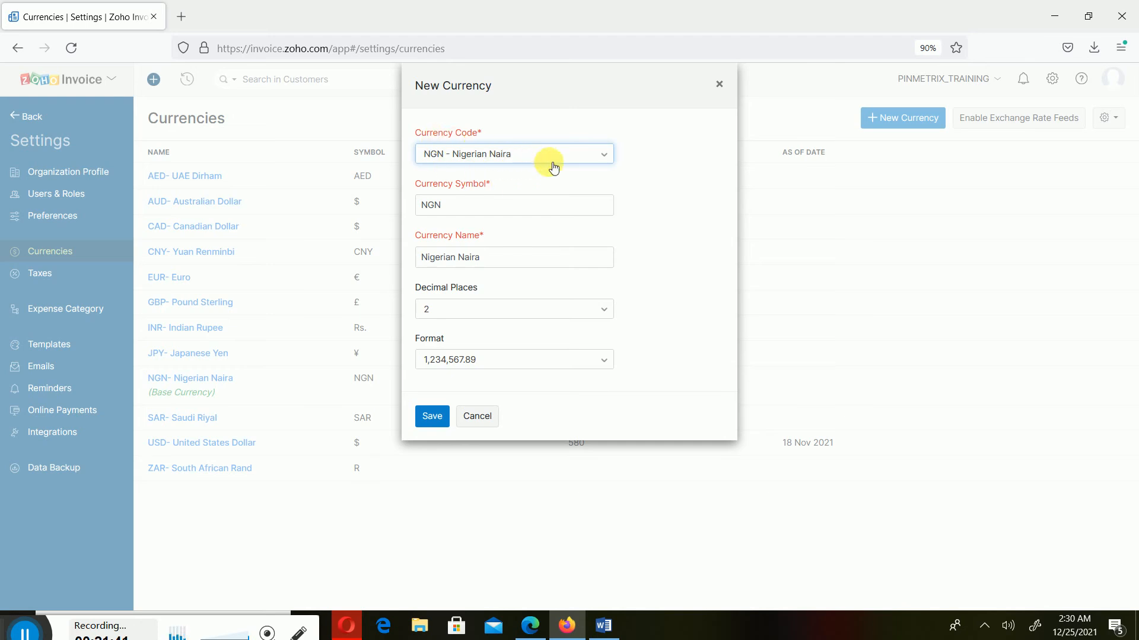
Recheck the currency code list, keeping NGN - Nigerian Naira selected
left_click(596, 154)
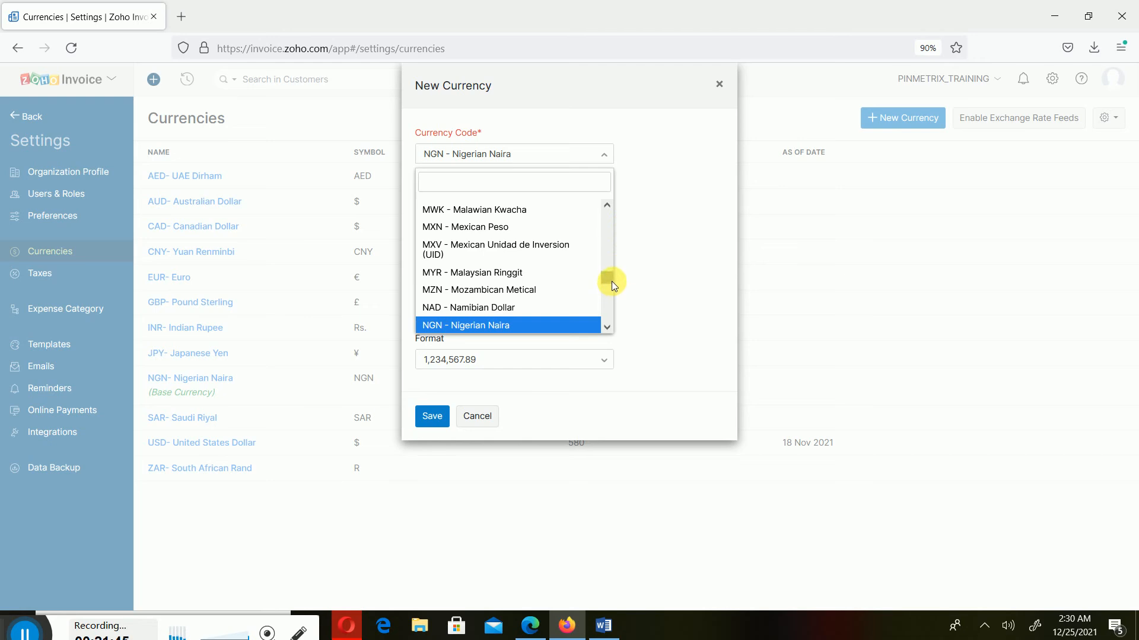
left_click_drag(611, 281, 601, 337)
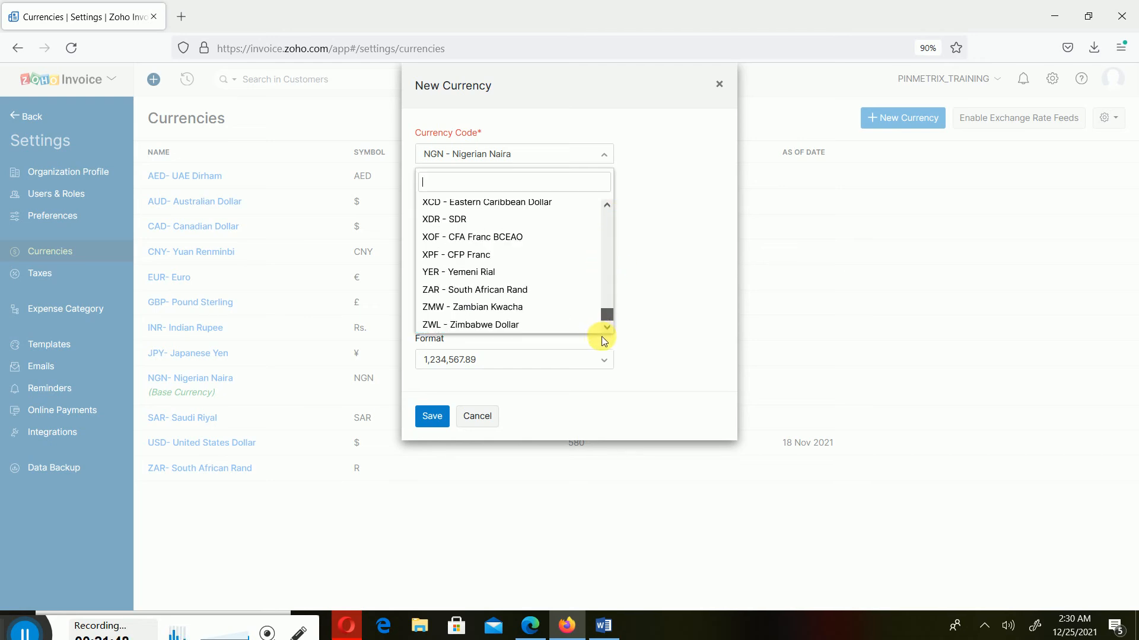
left_click(634, 256)
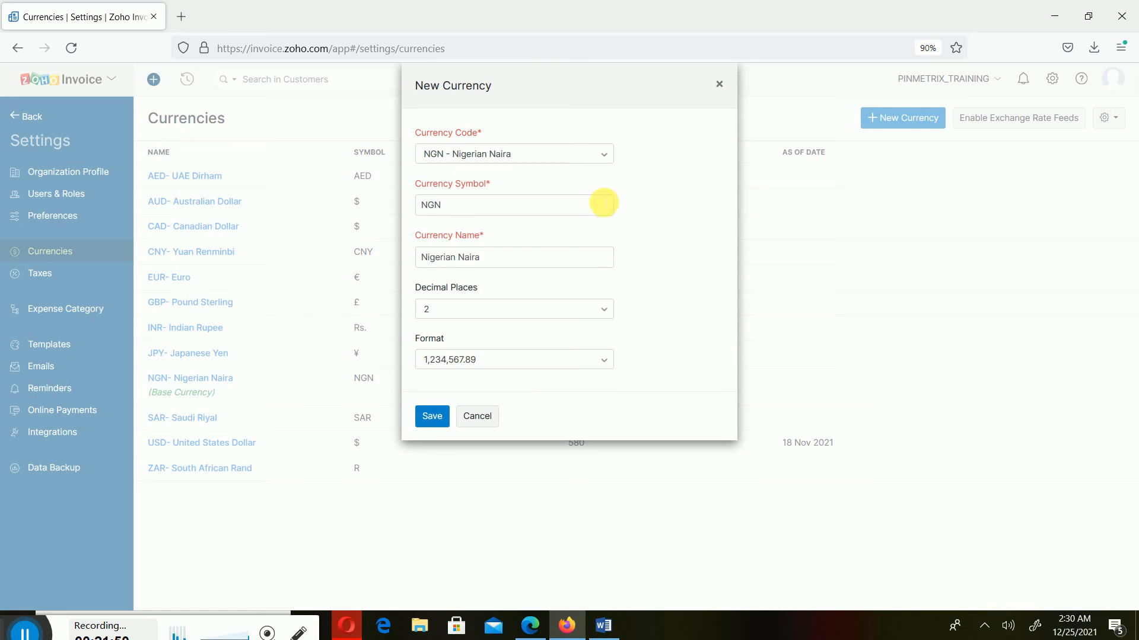
left_click(600, 158)
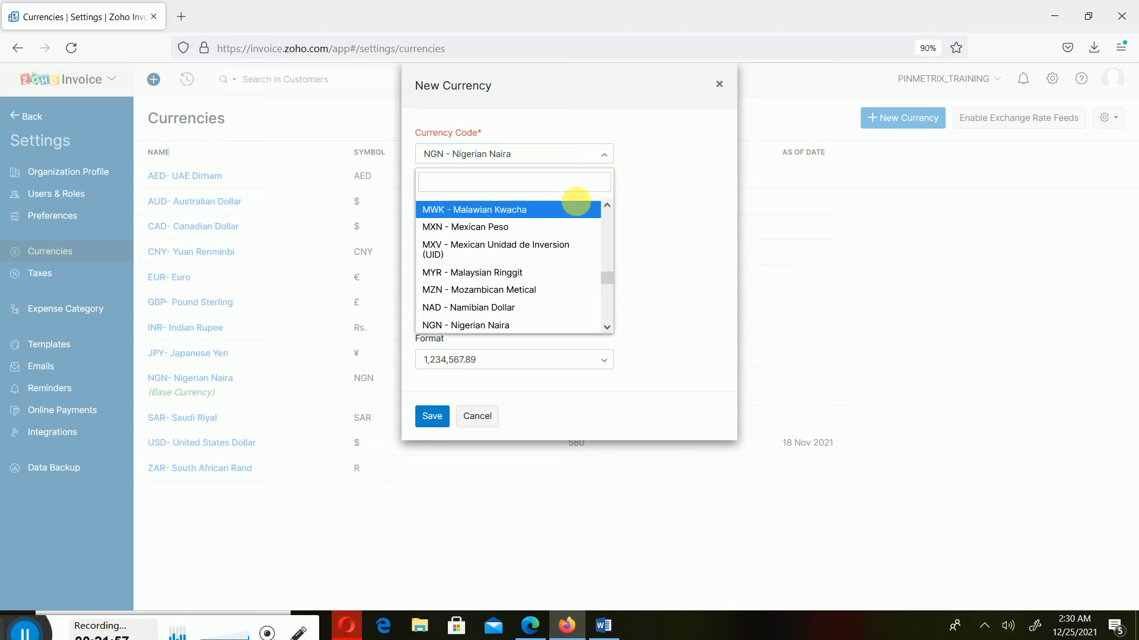
left_click(661, 203)
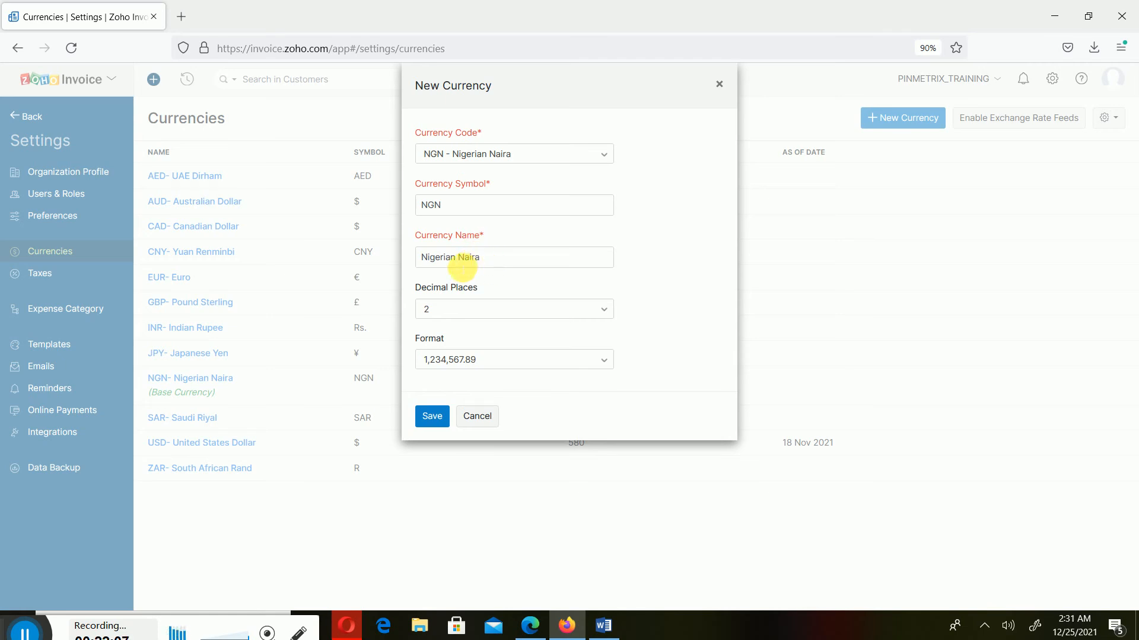
Name it Nigeria Naira with format 1,234,567.89 and 2 decimals, and save; NGN is rejected as existing
left_click(457, 258)
key("BackSpace")
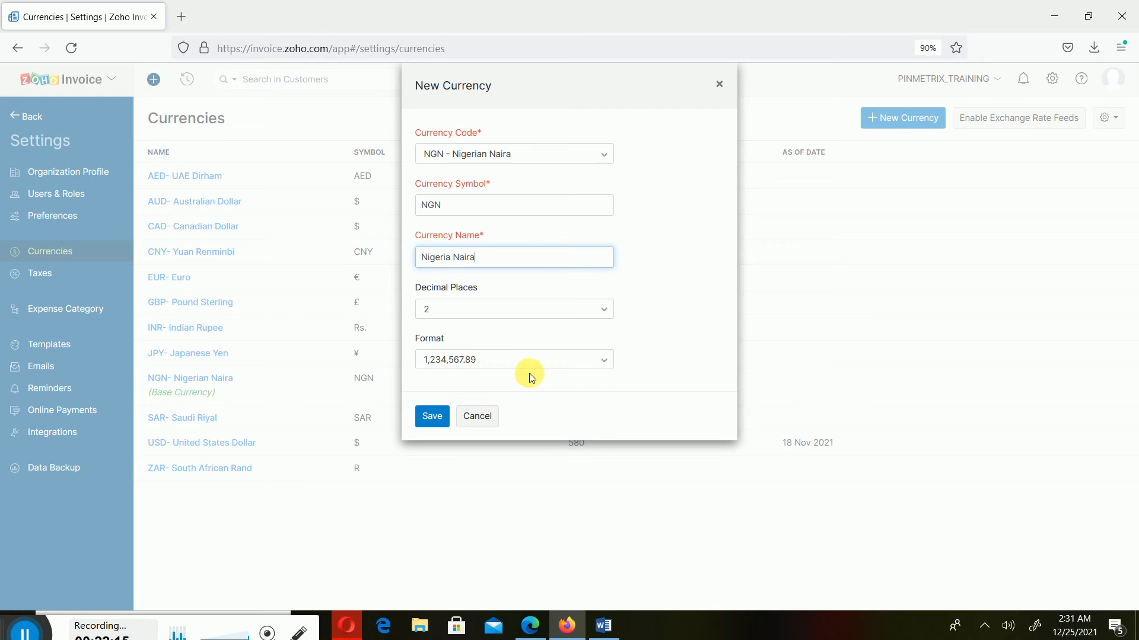
left_click(603, 360)
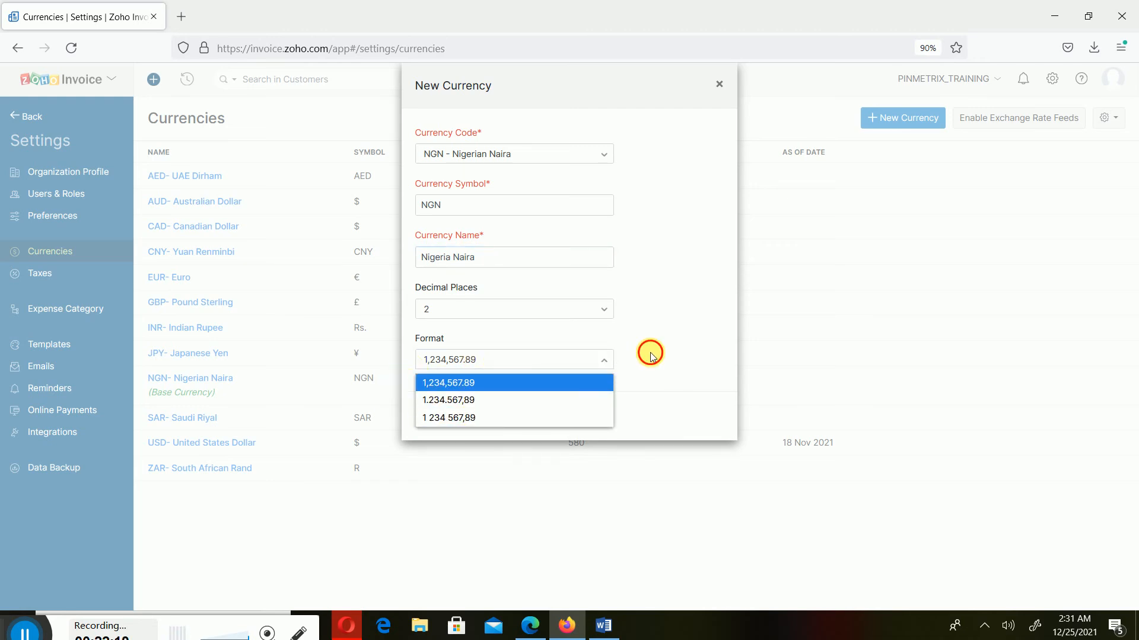
left_click(429, 351)
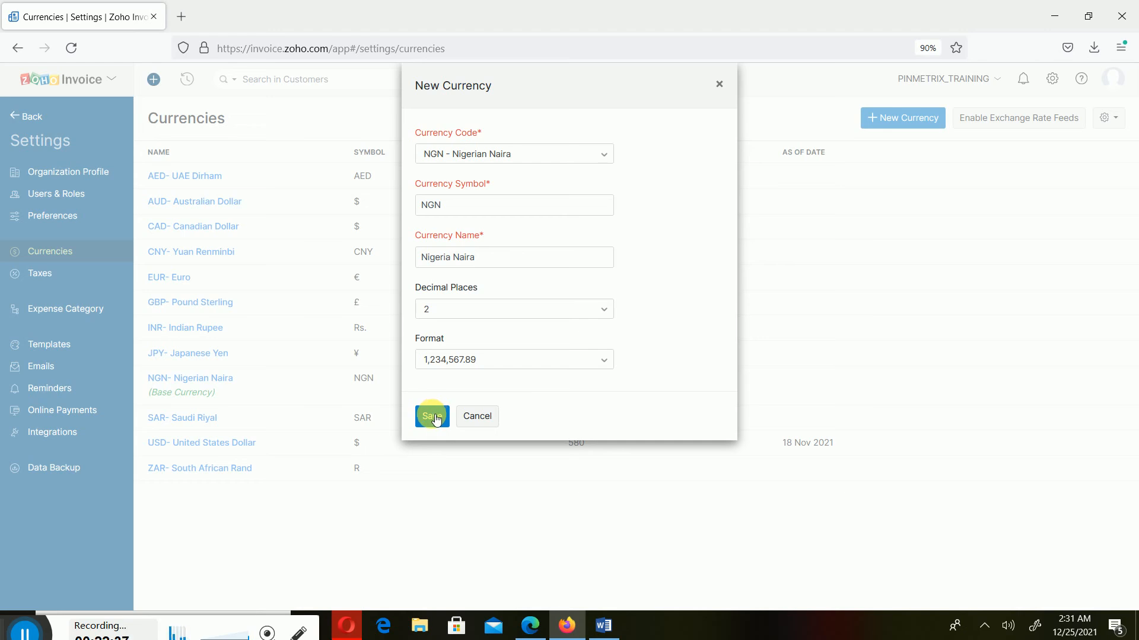
left_click(603, 310)
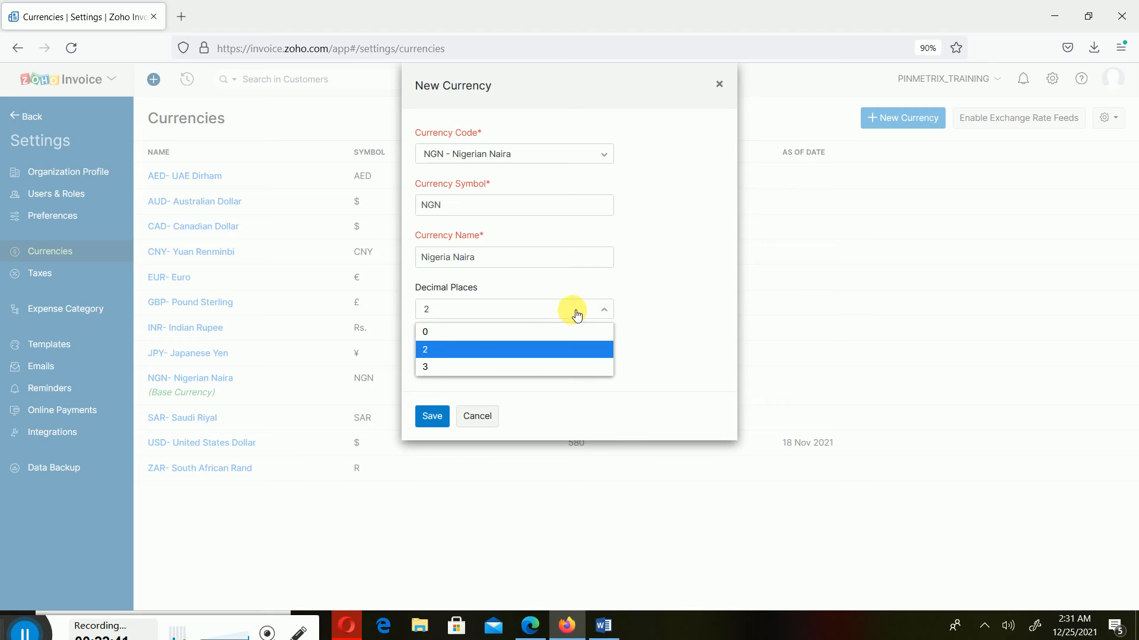
left_click(425, 419)
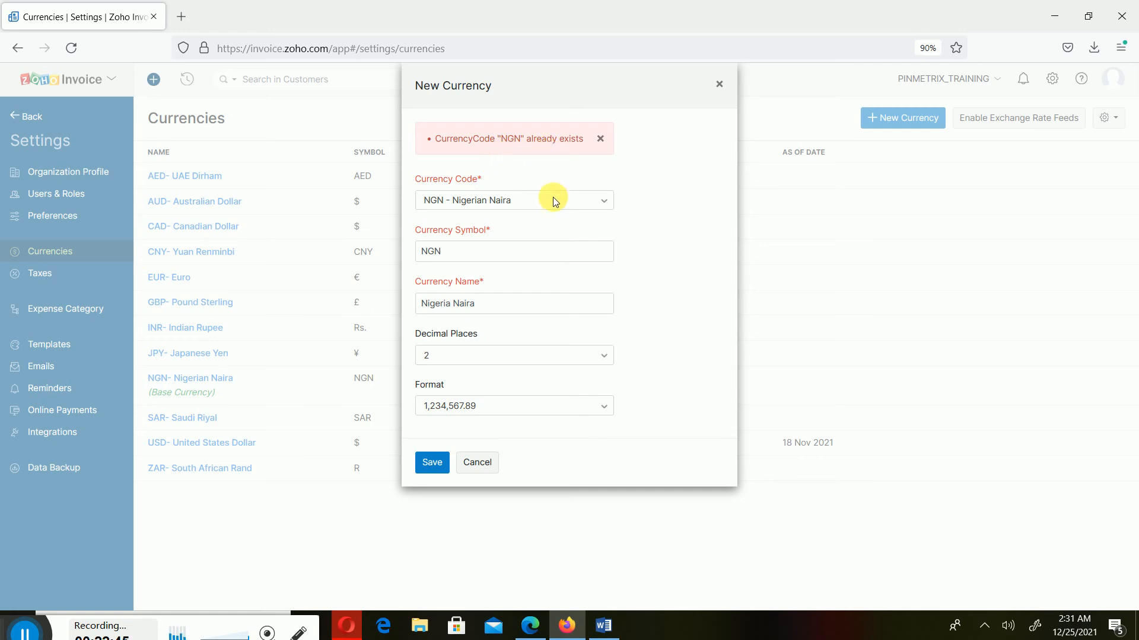
Cancel the duplicate currency and rename the existing NGN currency from Nigerian Naira to Nigeria Naira
left_click(492, 463)
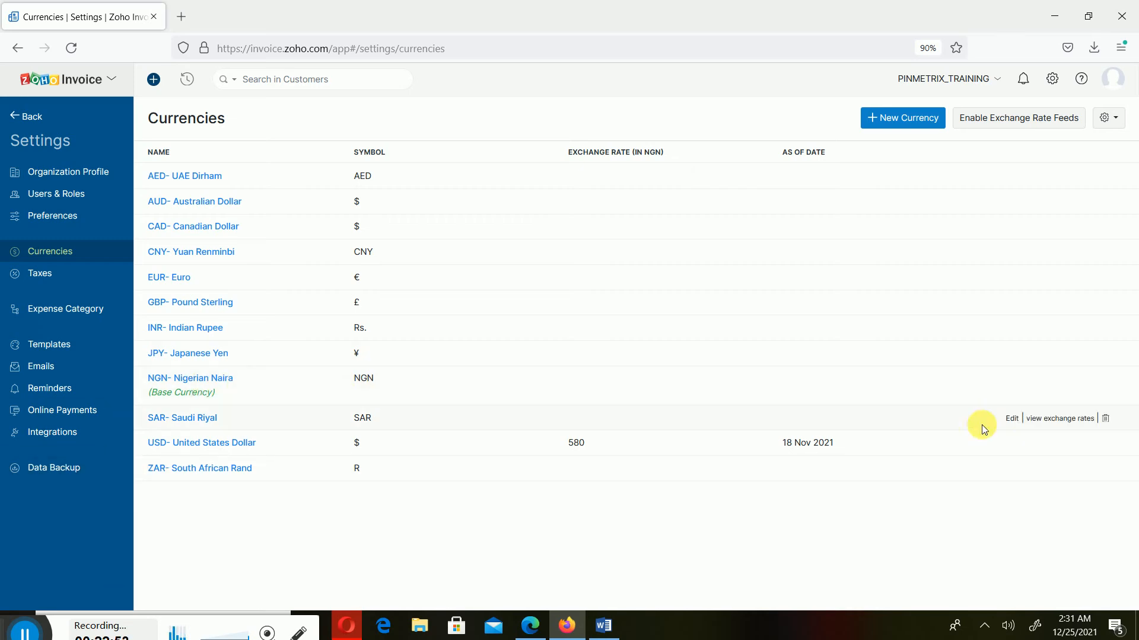
left_click(1013, 383)
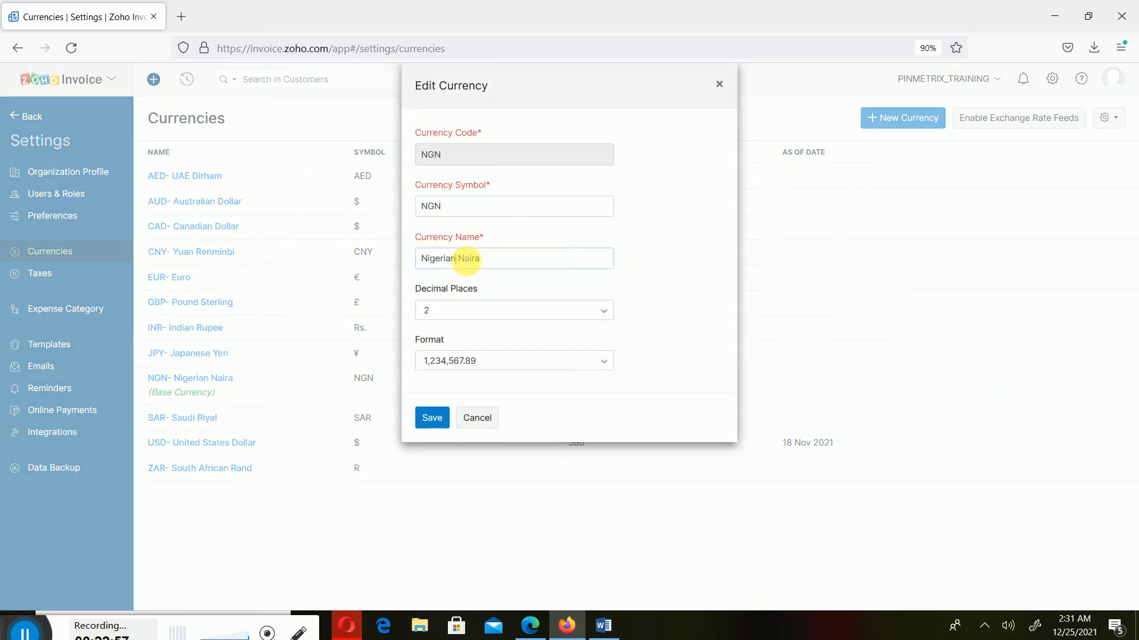
left_click(457, 259)
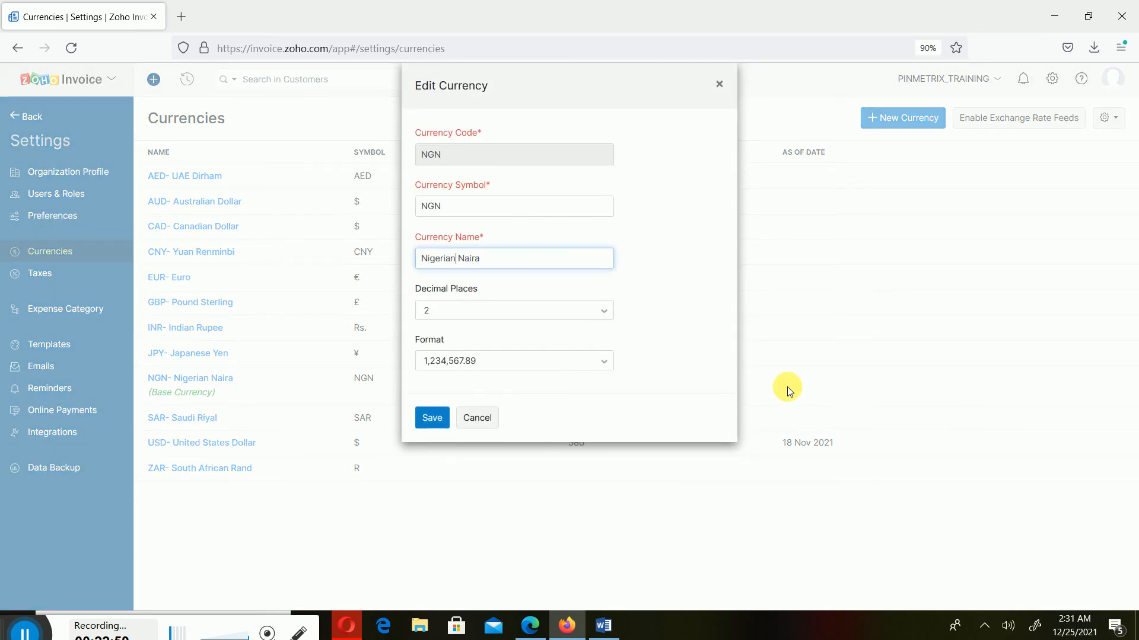
key("BackSpace")
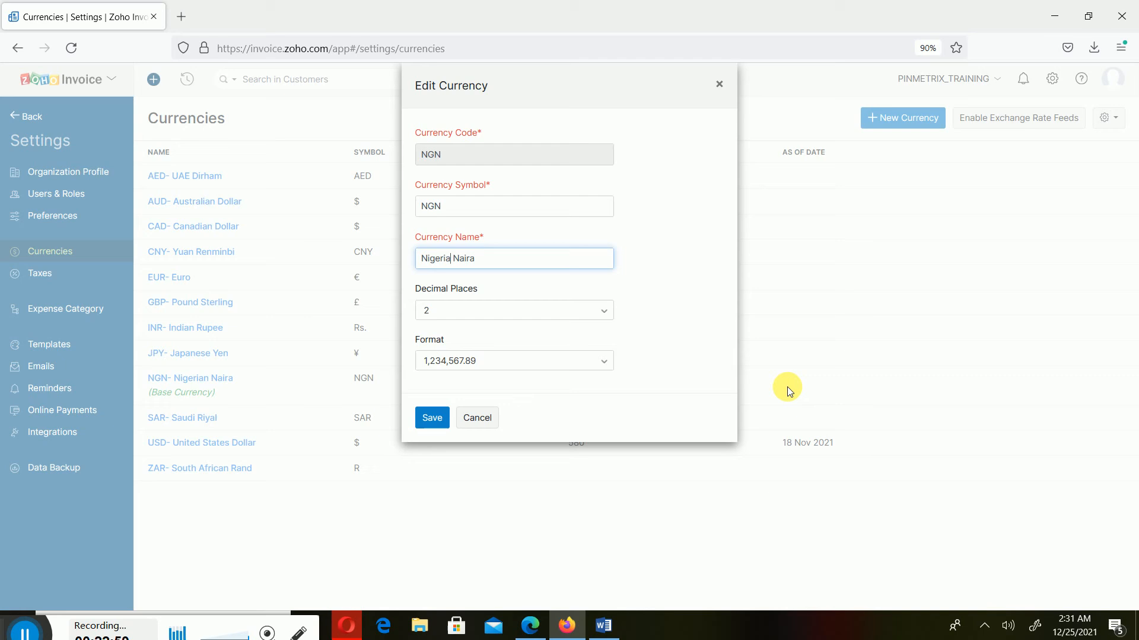
left_click(433, 419)
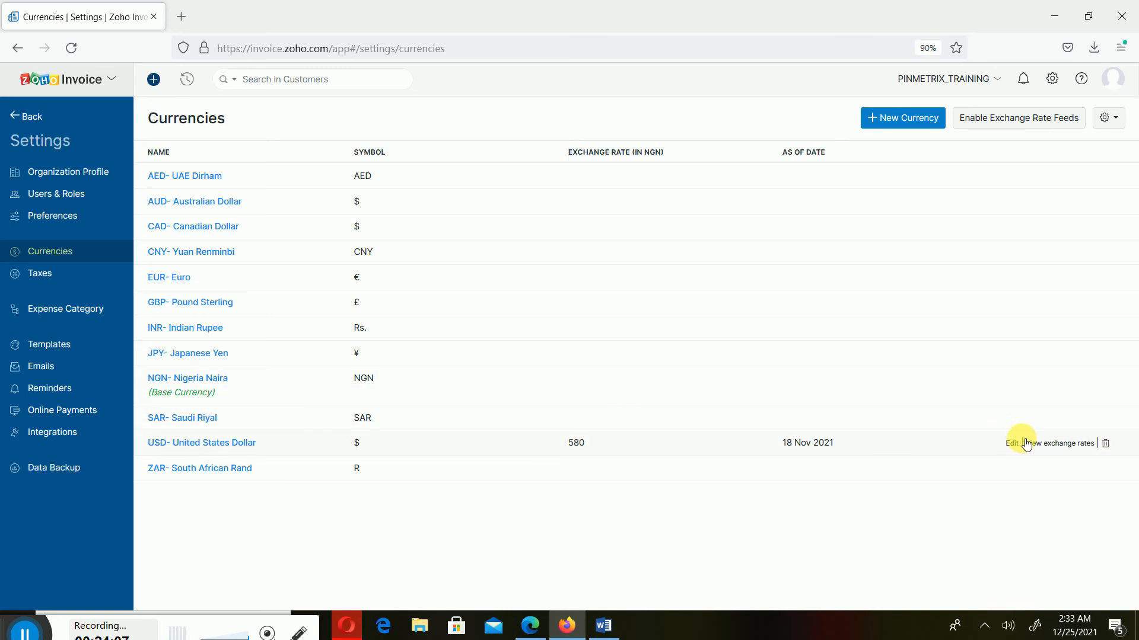
View the USD exchange-rate history, then return to Currencies and edit the United States Dollar
left_click(1059, 443)
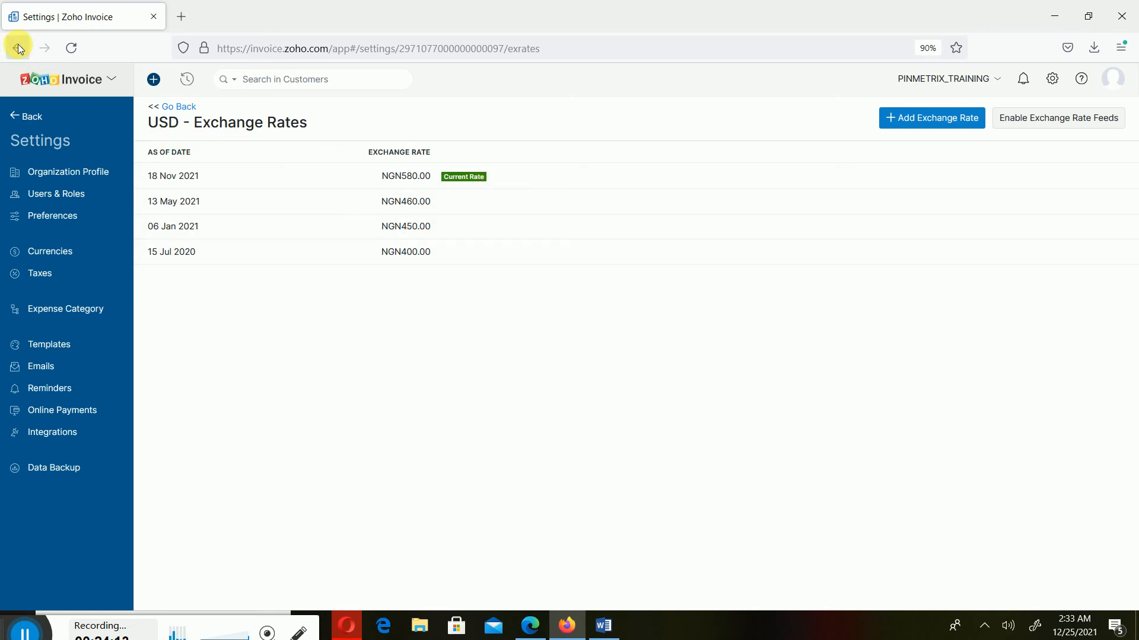
left_click(59, 120)
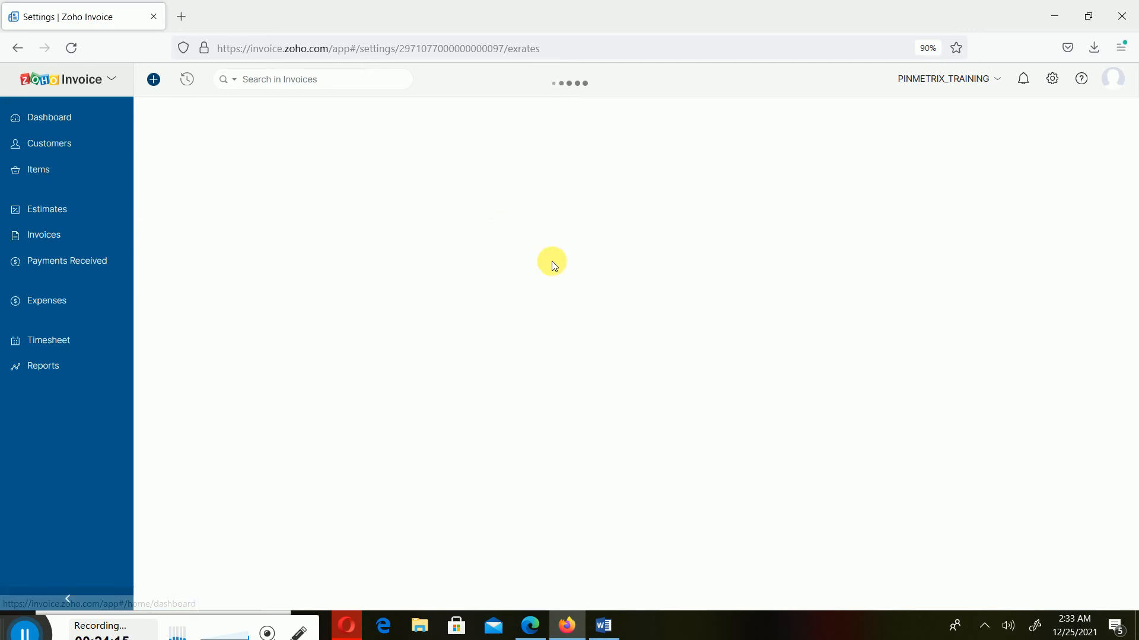
left_click(1056, 85)
left_click(944, 287)
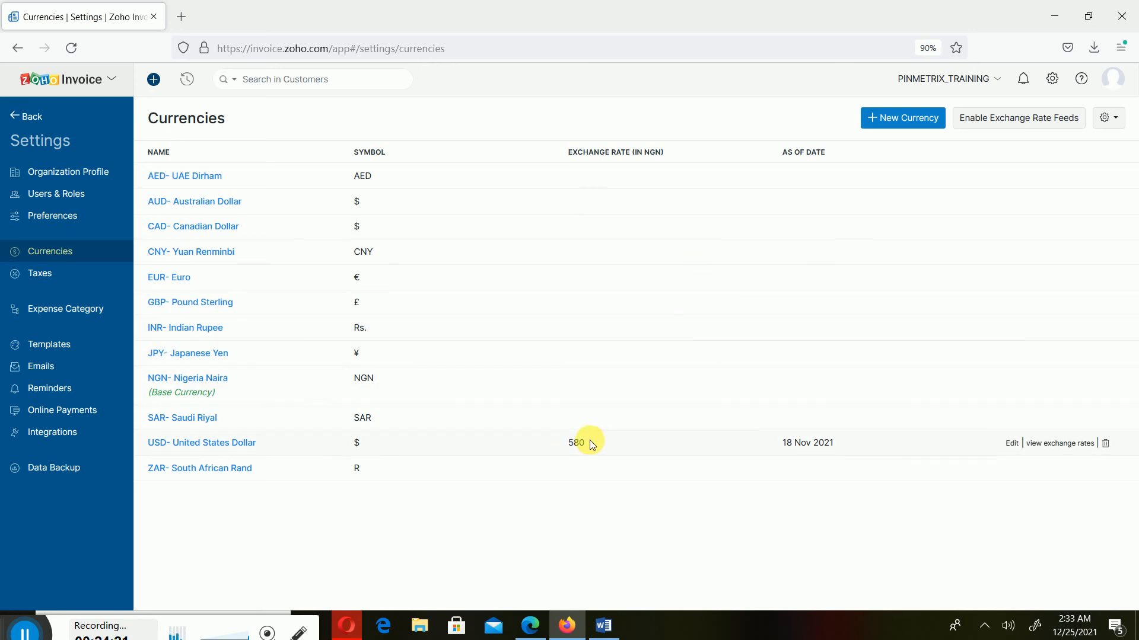
left_click(1011, 442)
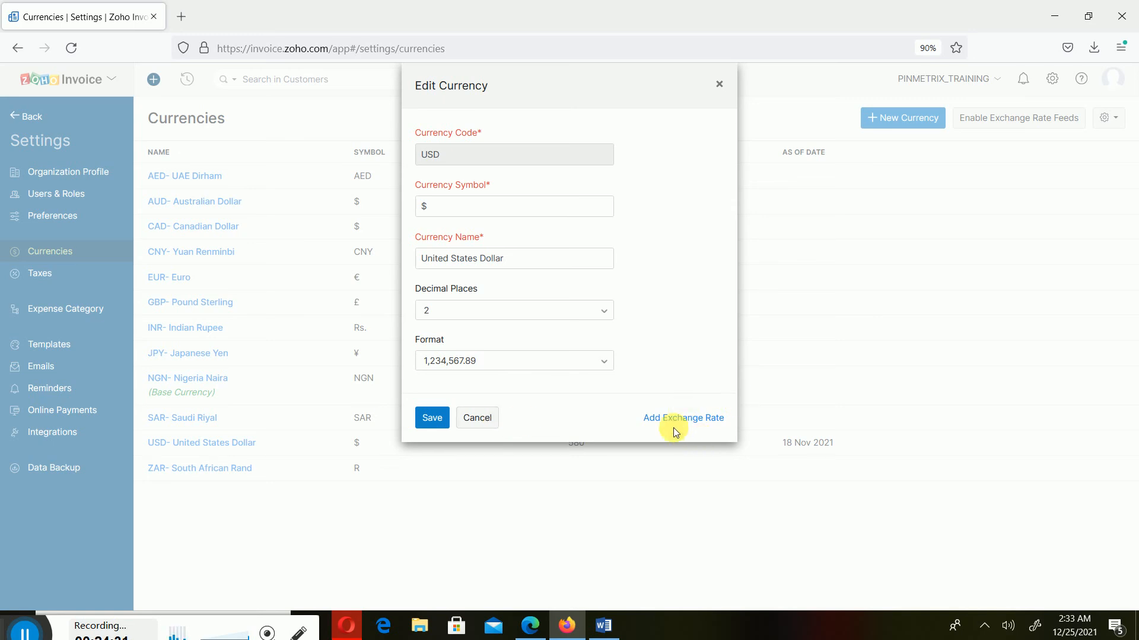
Open an empty Add Exchange Rate form for USD in NGN
left_click(706, 422)
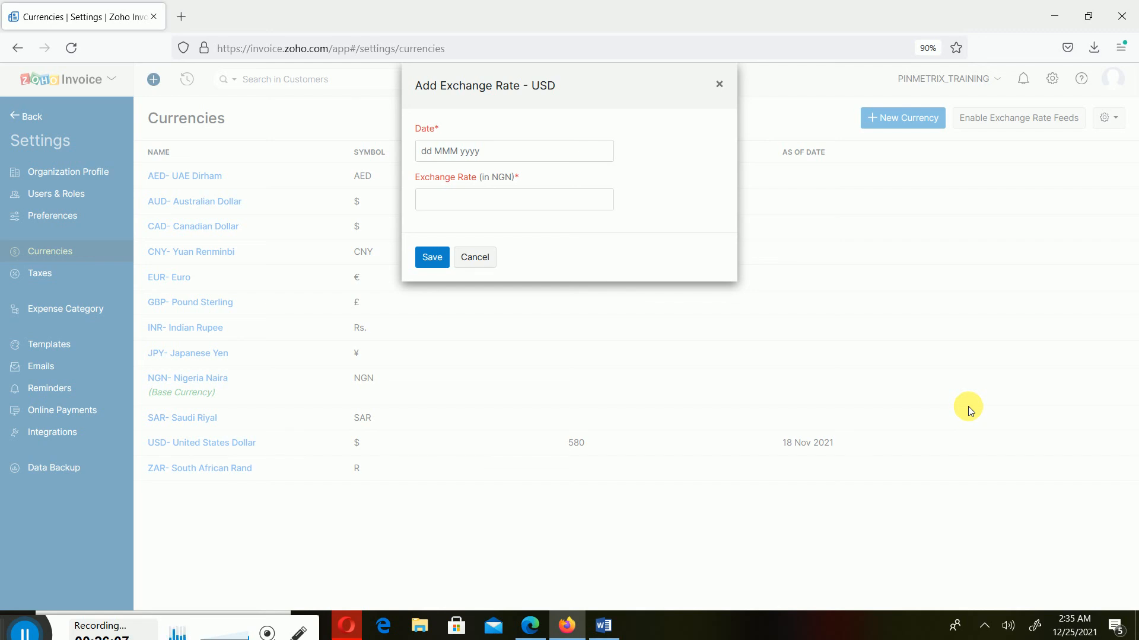
Cancel the Add Exchange Rate - USD form, leaving USD at 580 NGN
left_click(482, 258)
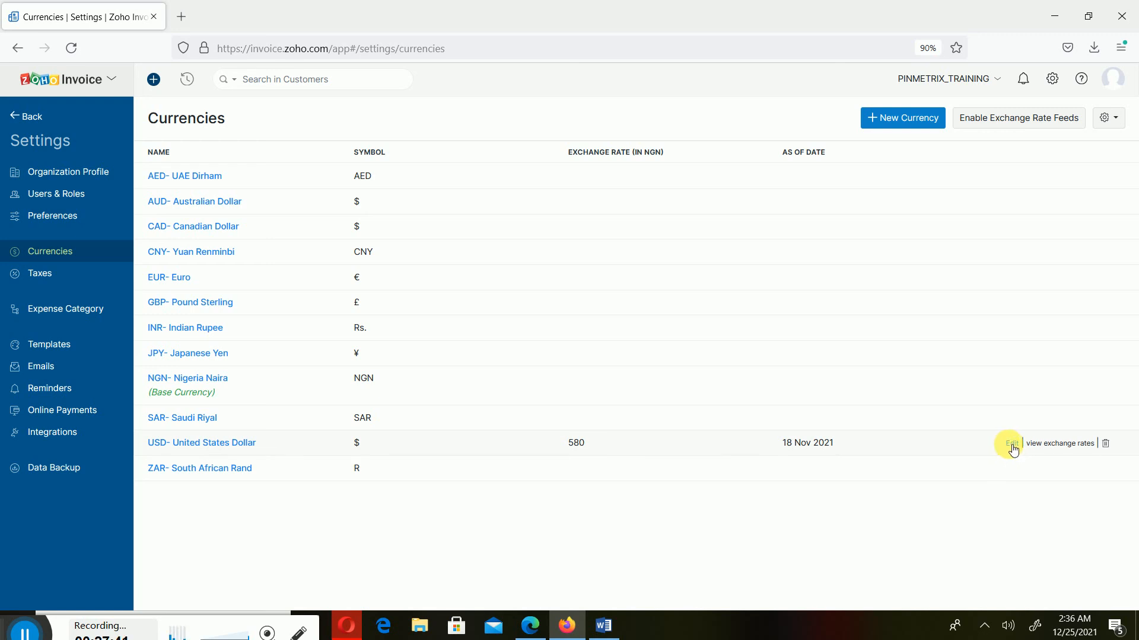
Show the USD exchange-rate history, from NGN400 (15 Jul 2020) to current NGN580 (18 Nov 2021)
left_click(1047, 450)
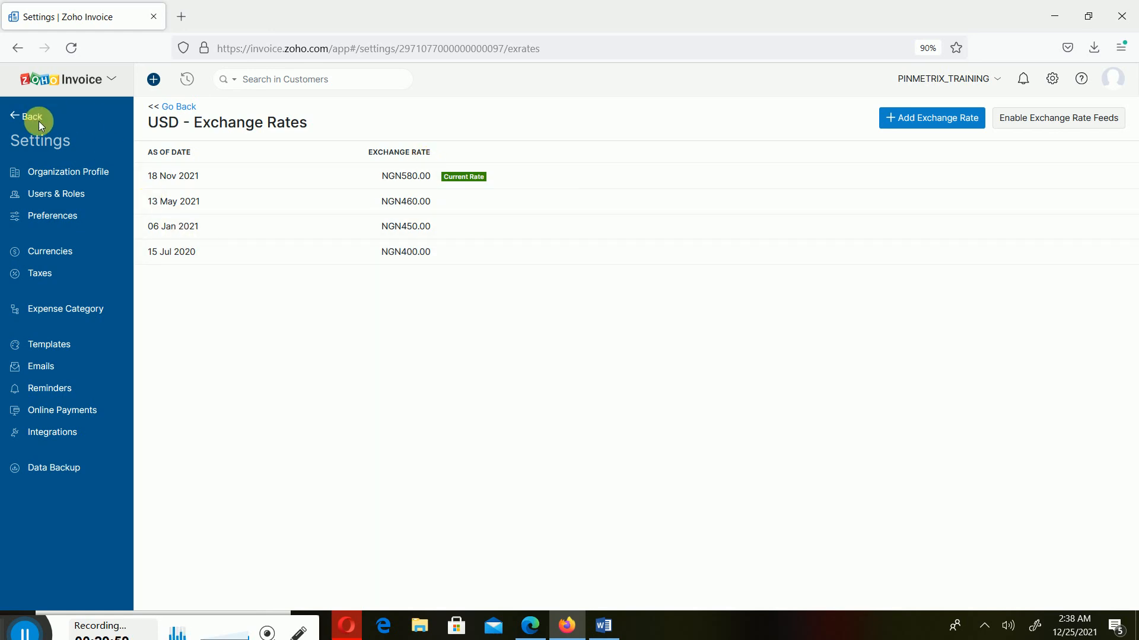
left_click(603, 625)
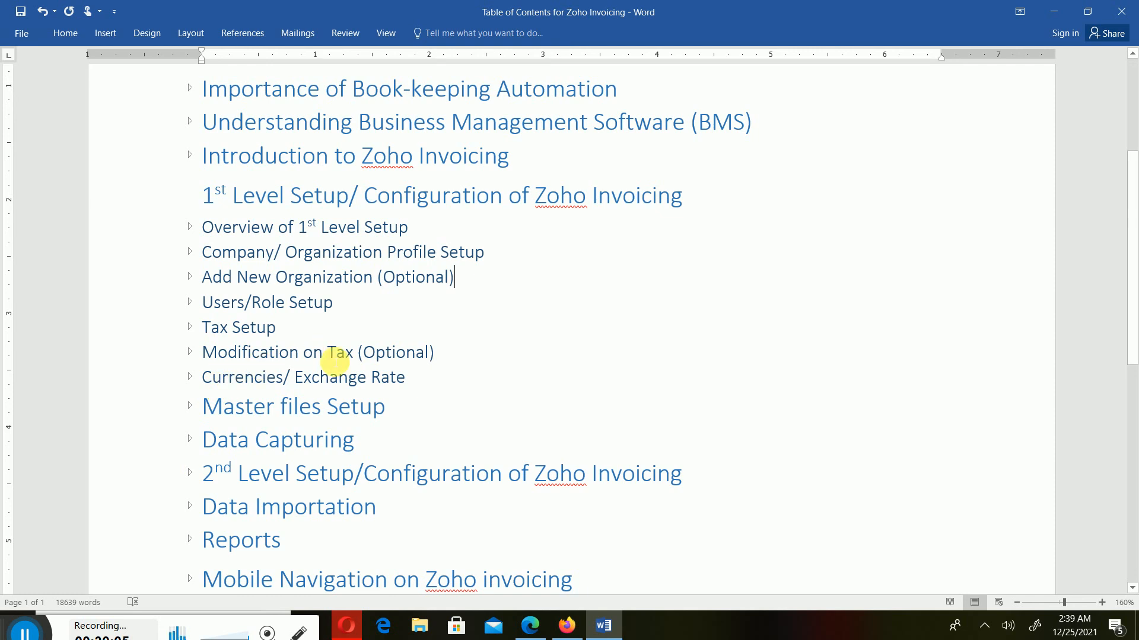
left_click(609, 634)
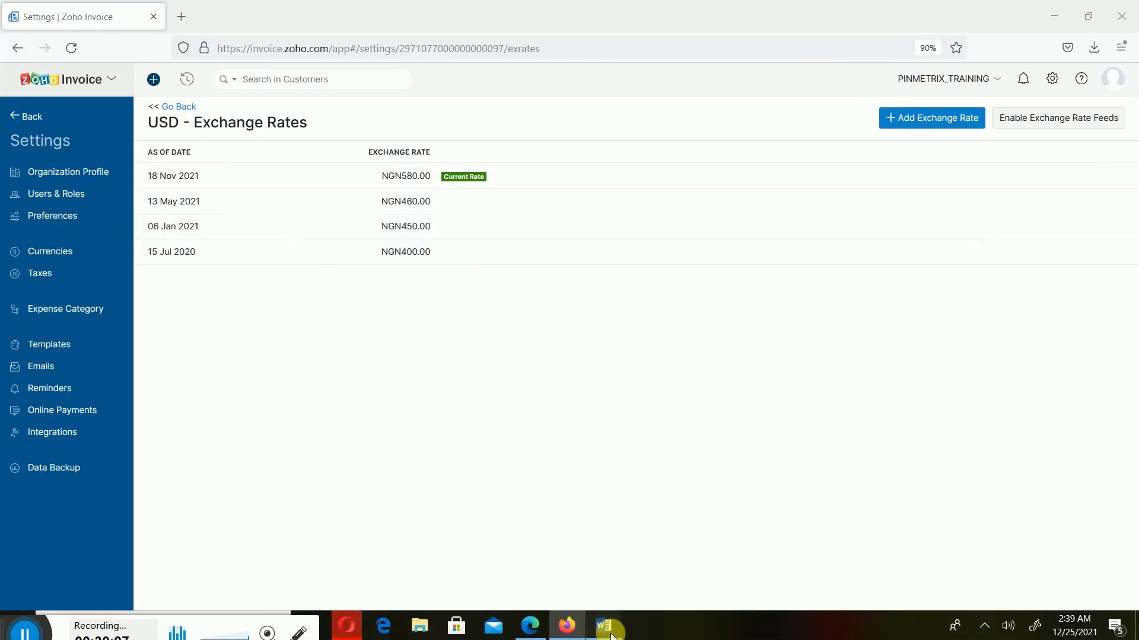
left_click(610, 634)
left_click(609, 634)
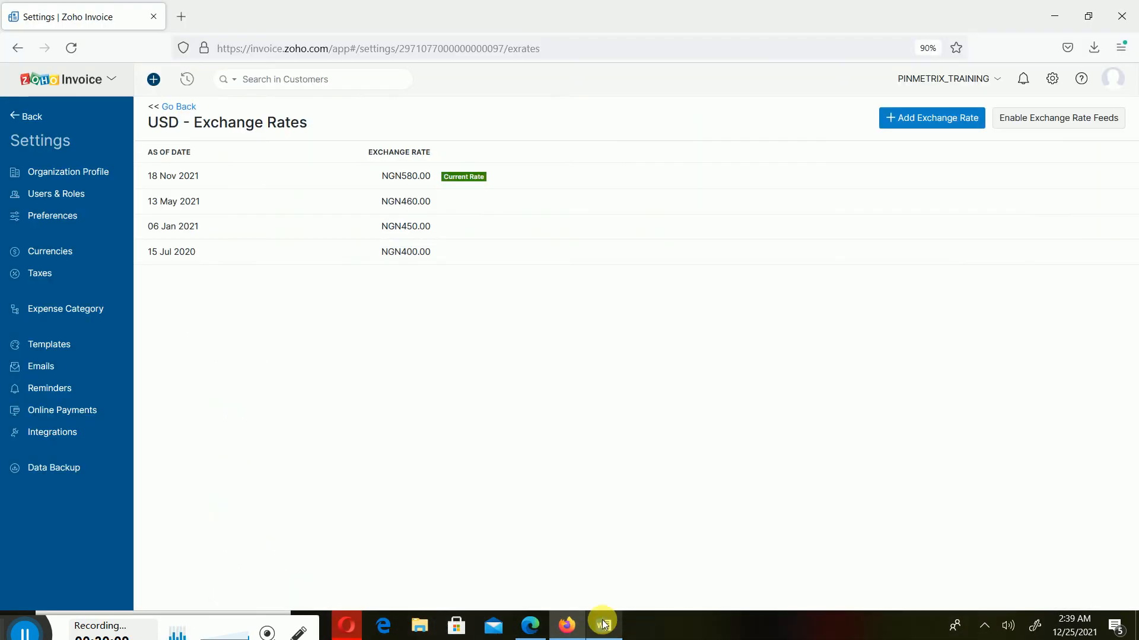